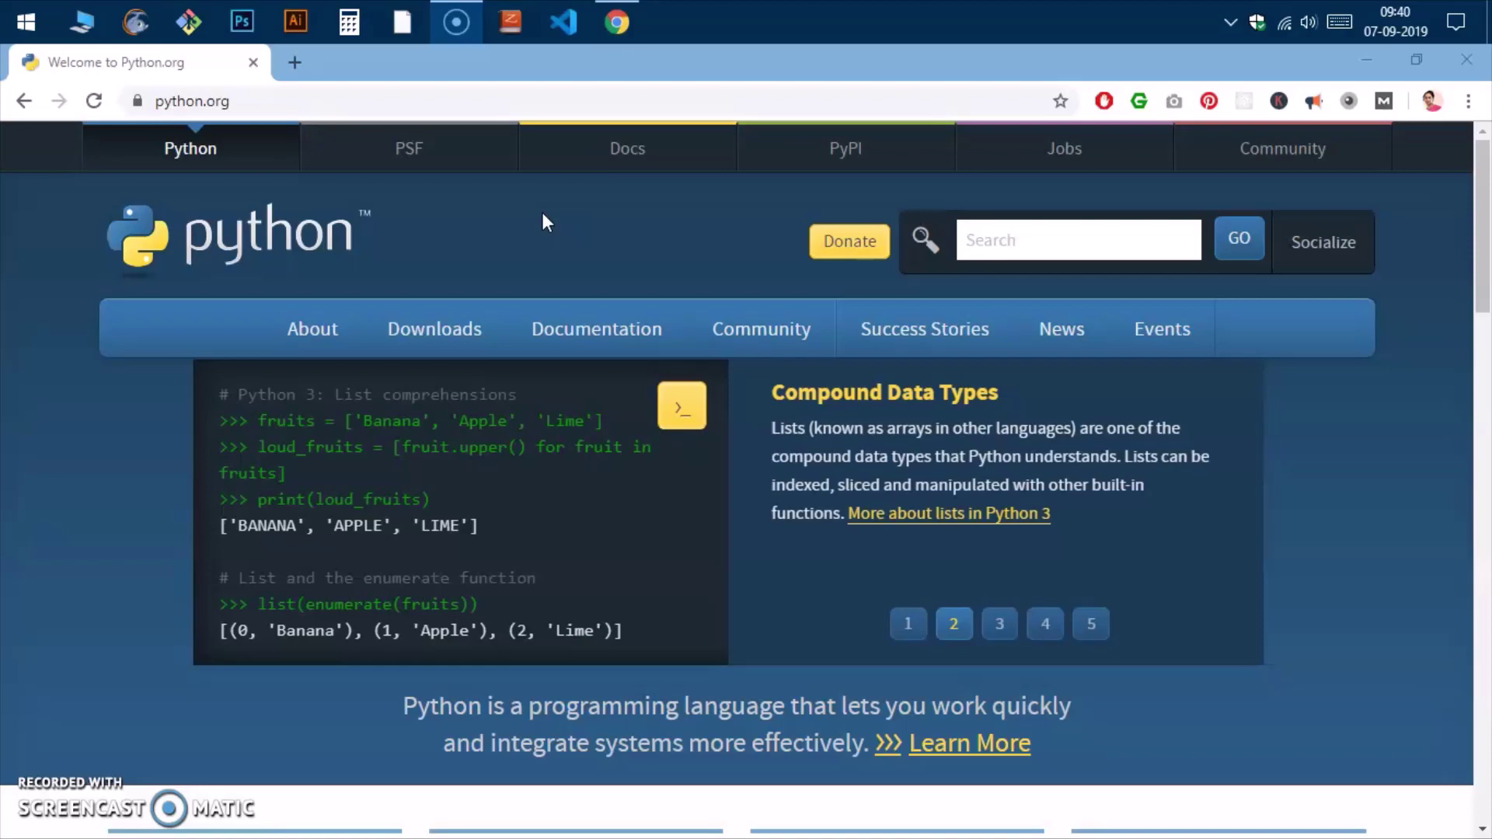
Open the System page with Win+Pause and check it shows a 64-bit operating system
key("super+Pause")
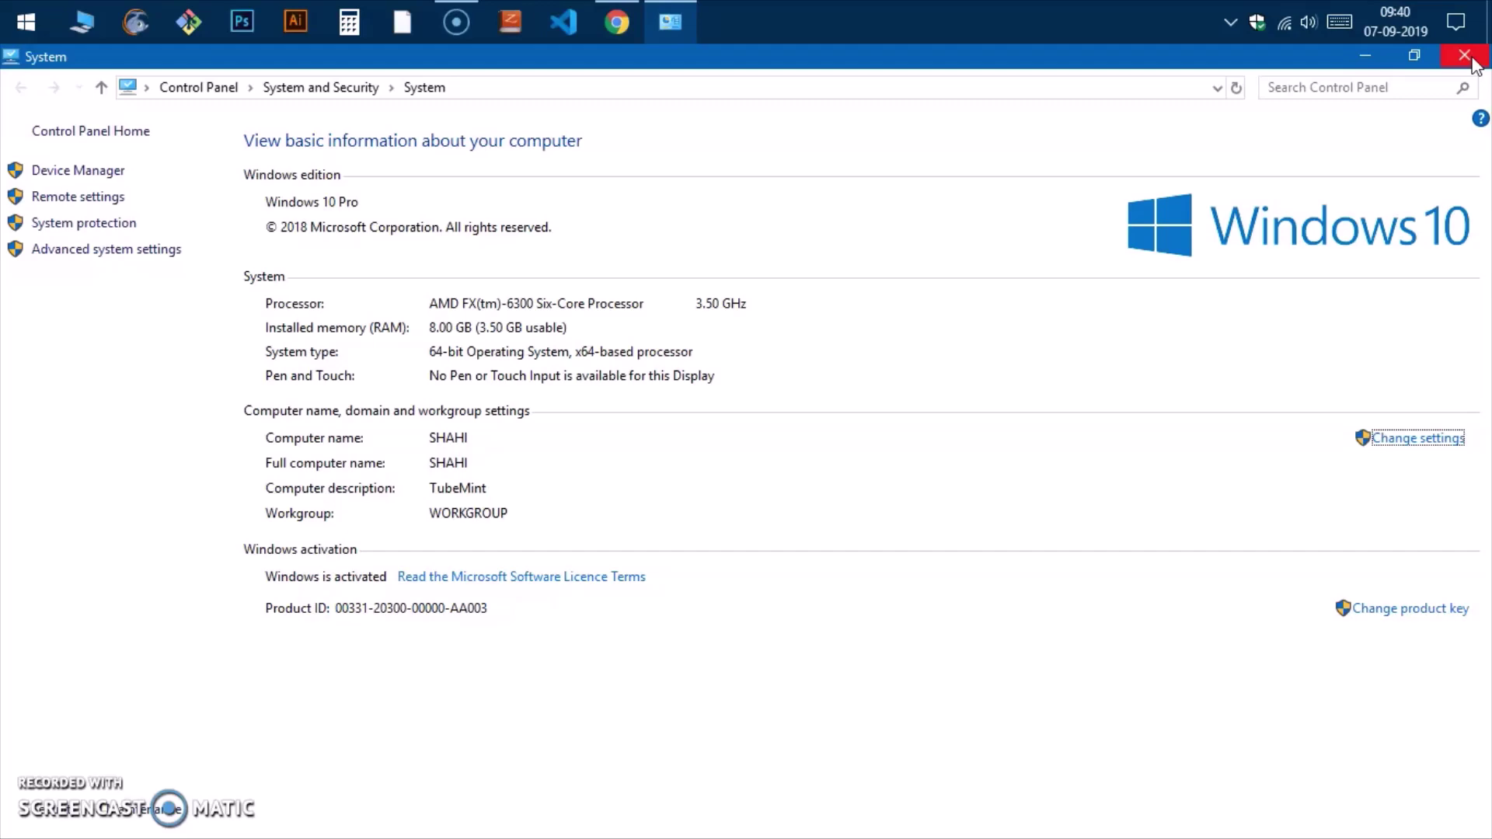
Close the System window and bring Google Chrome to the front
left_click(1465, 56)
mouse_move(1337, 305)
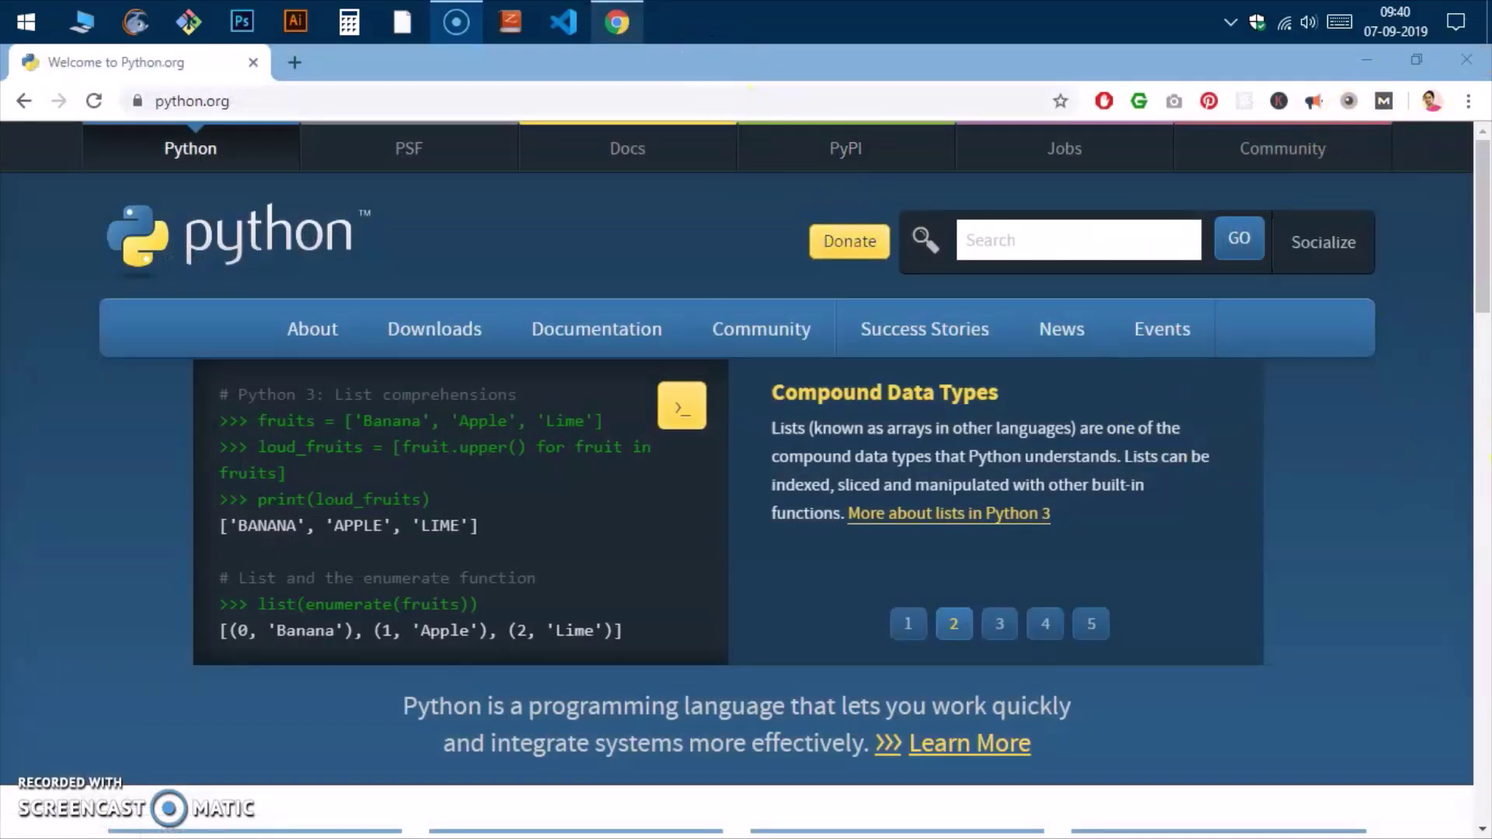
left_click(616, 22)
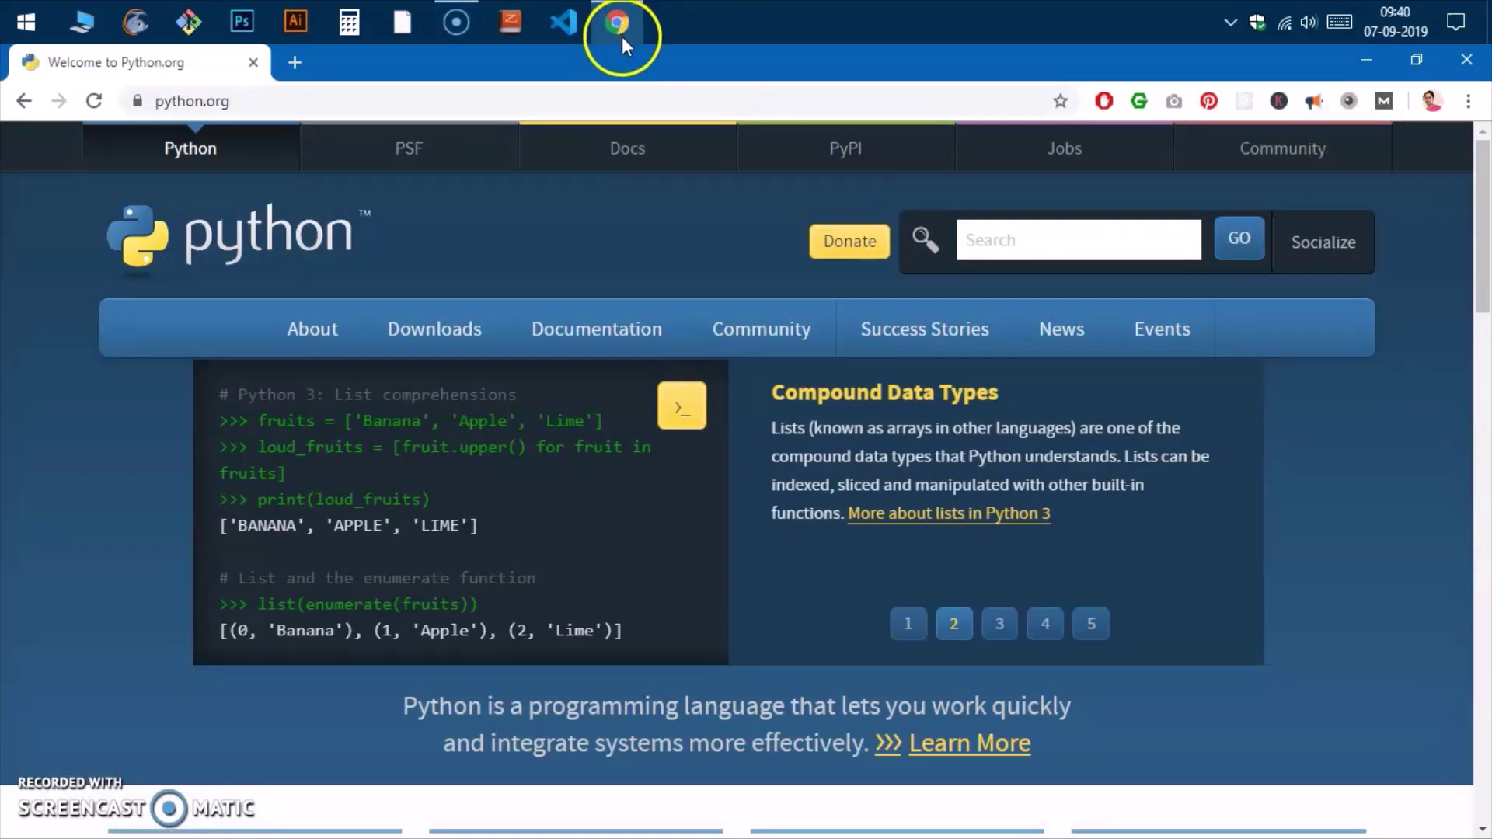
Navigate python.org's Downloads menu to the Python Releases for Windows page
left_click(243, 101)
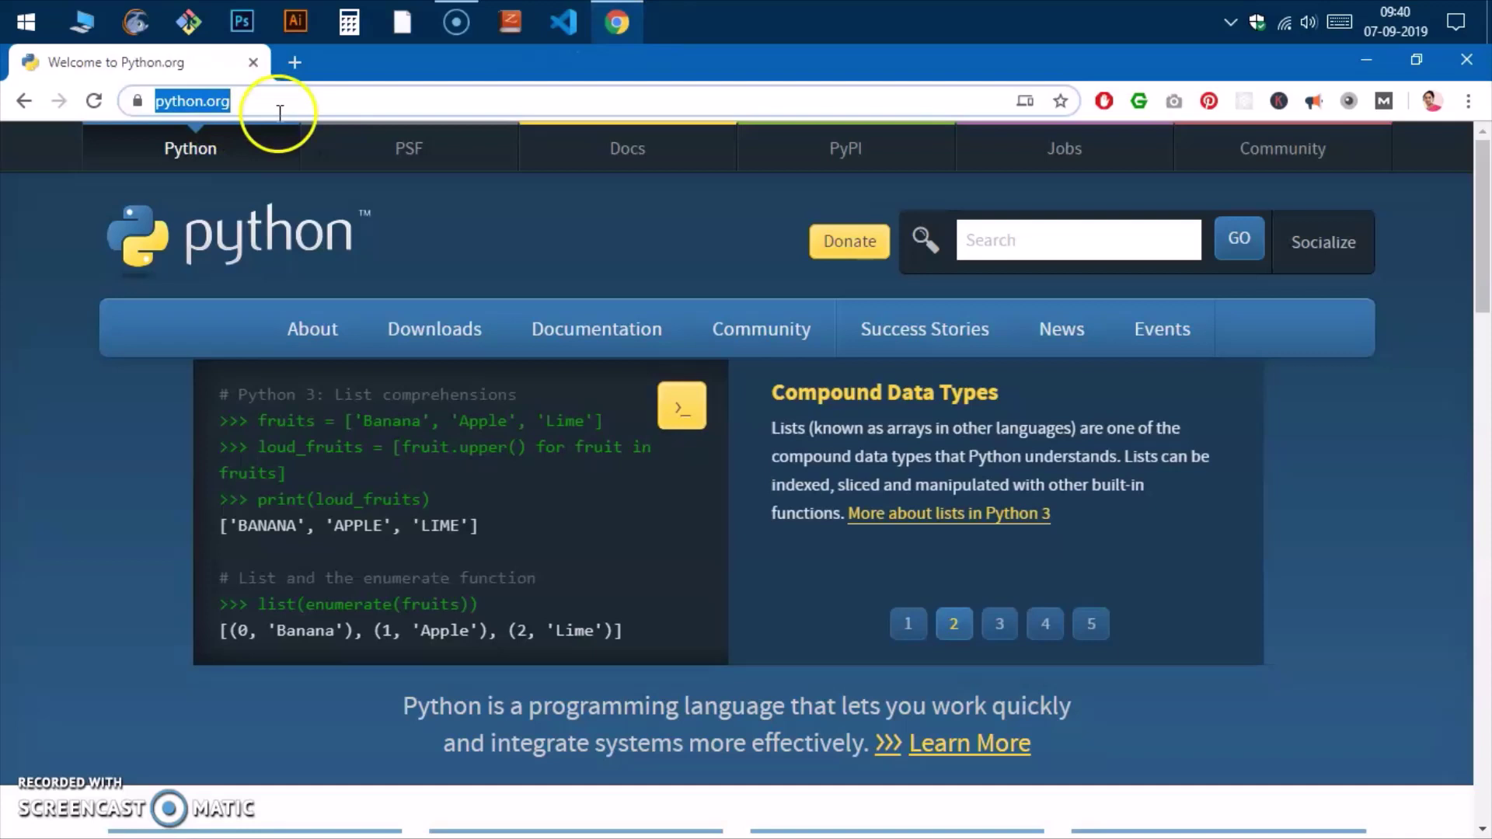
left_click(457, 222)
mouse_move(435, 325)
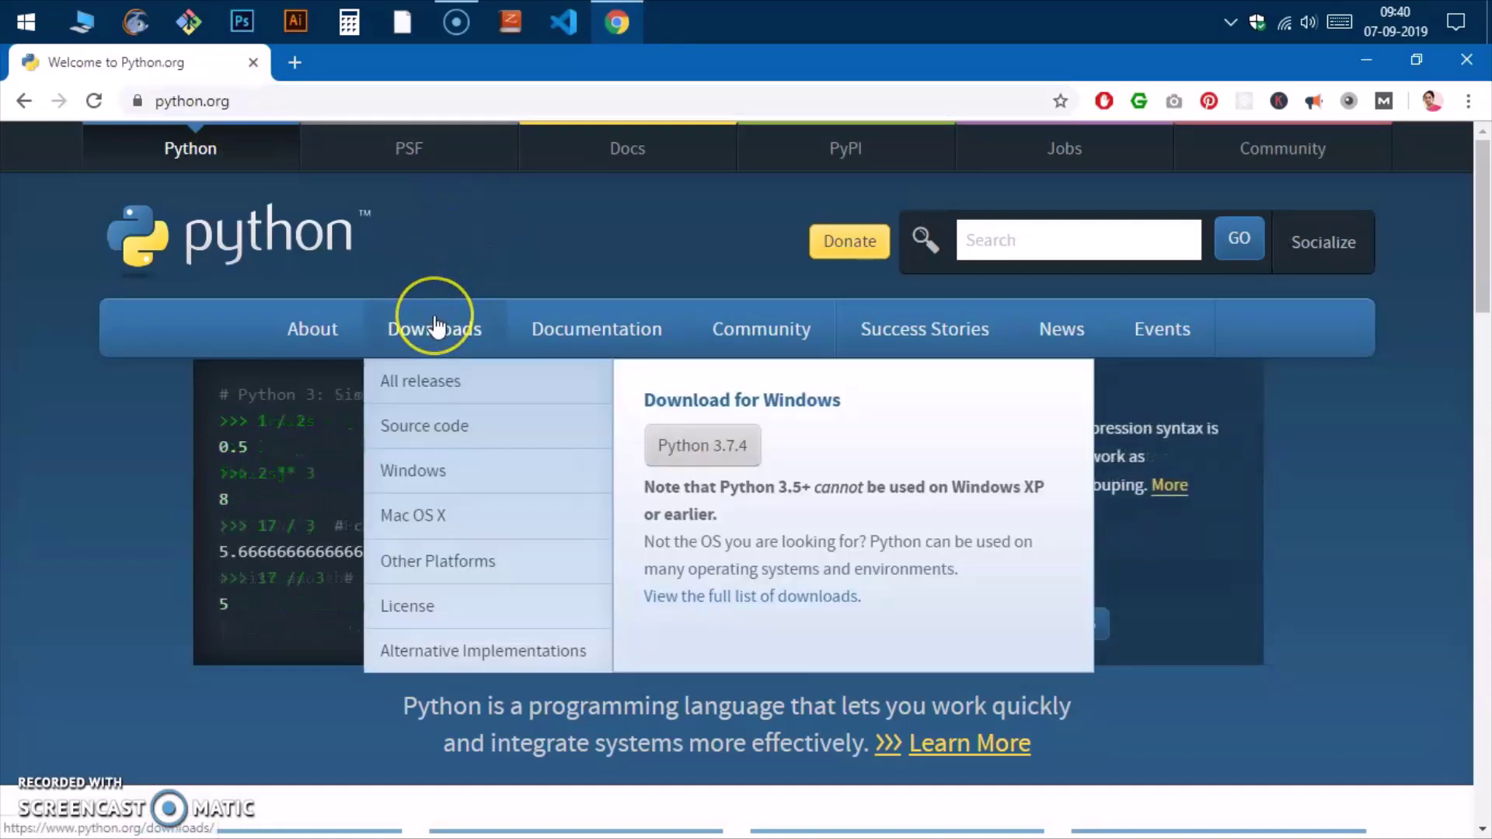
left_click(451, 478)
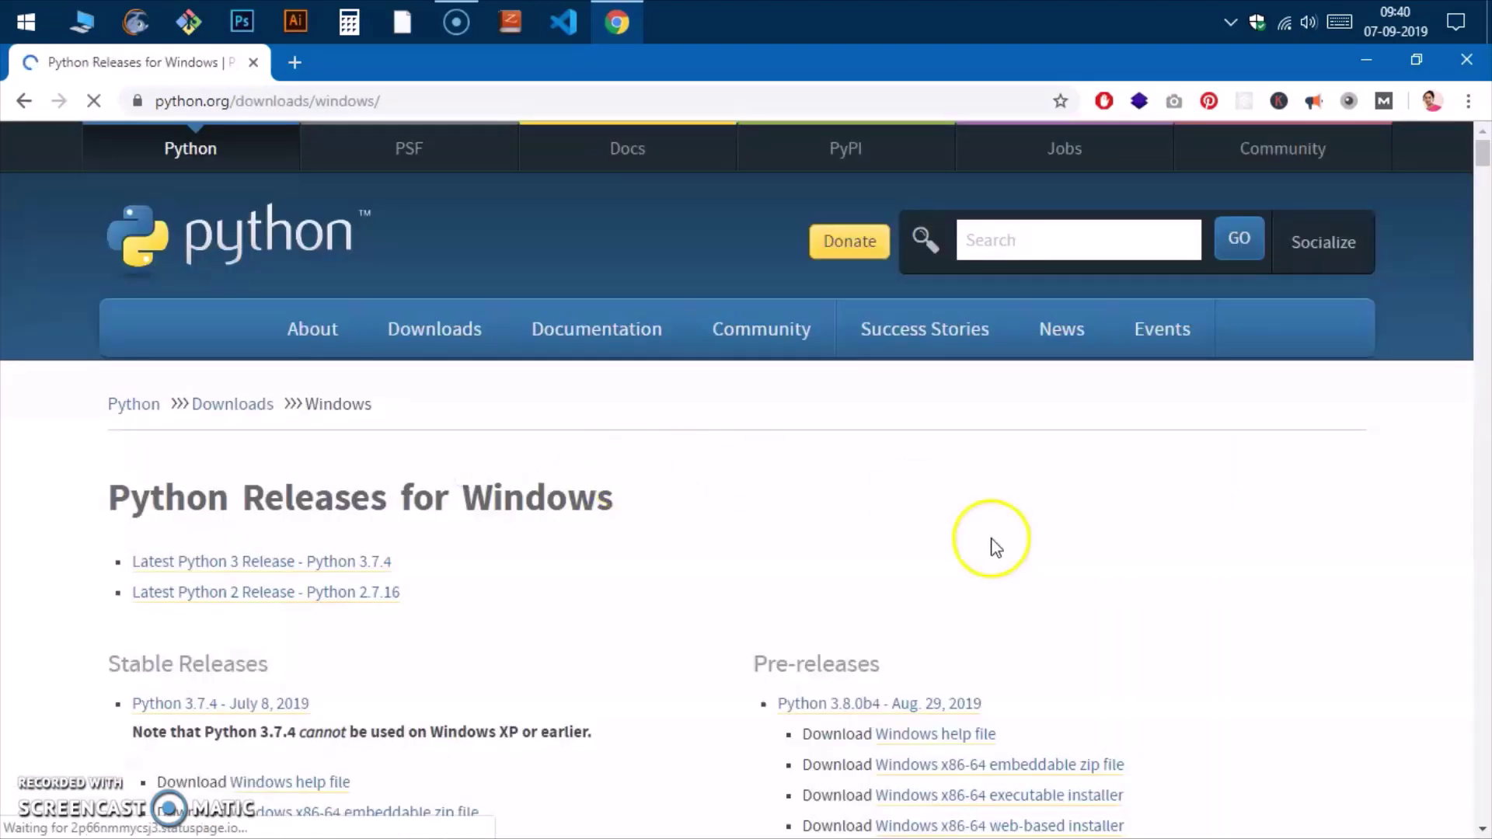
left_click_drag(110, 498, 632, 500)
left_click(656, 498)
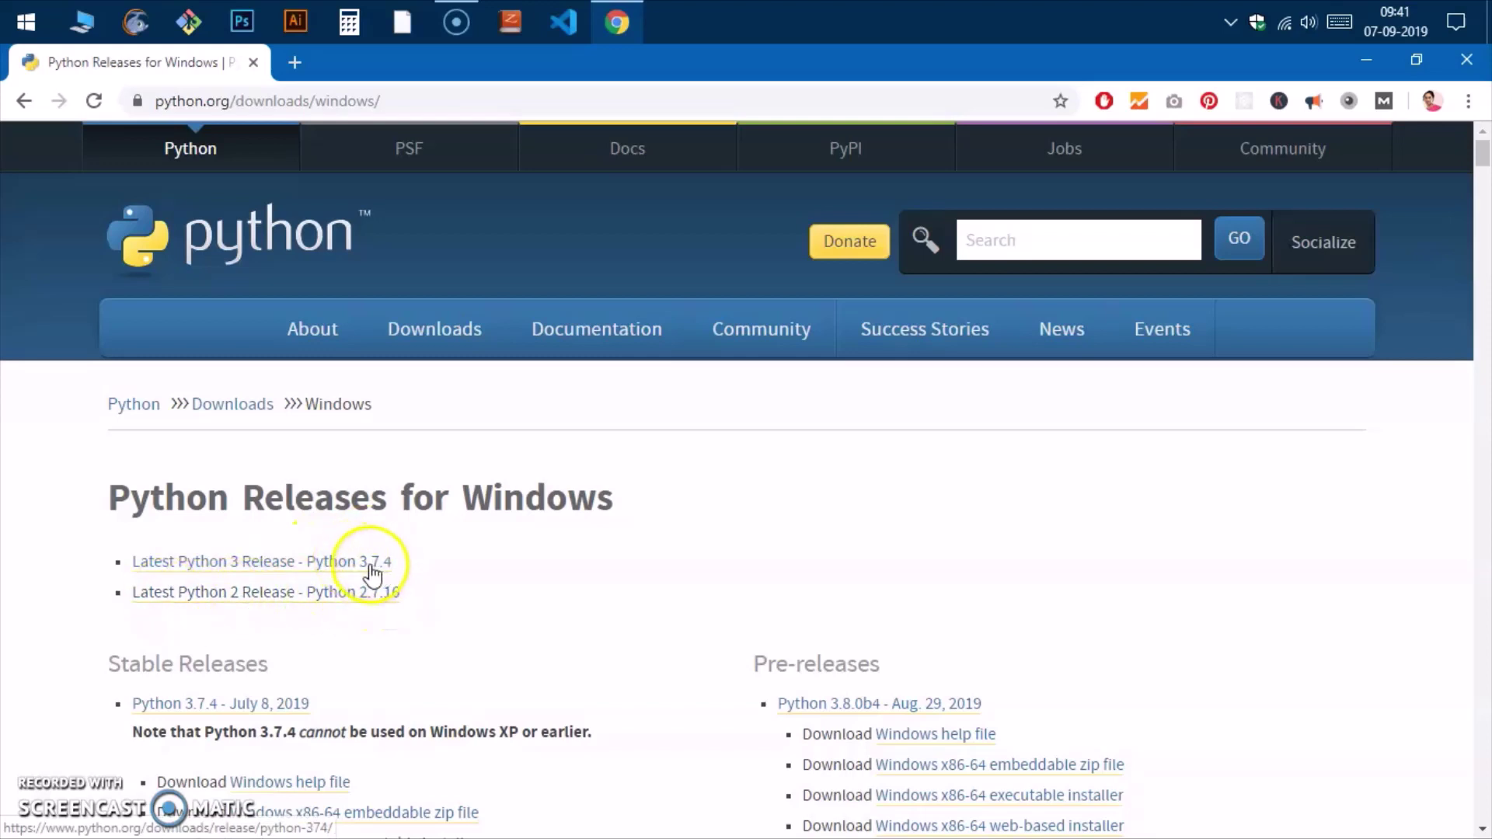
Open the Latest Python 3 Release (3.7.4) page and scroll down to its Files table
left_click(255, 567)
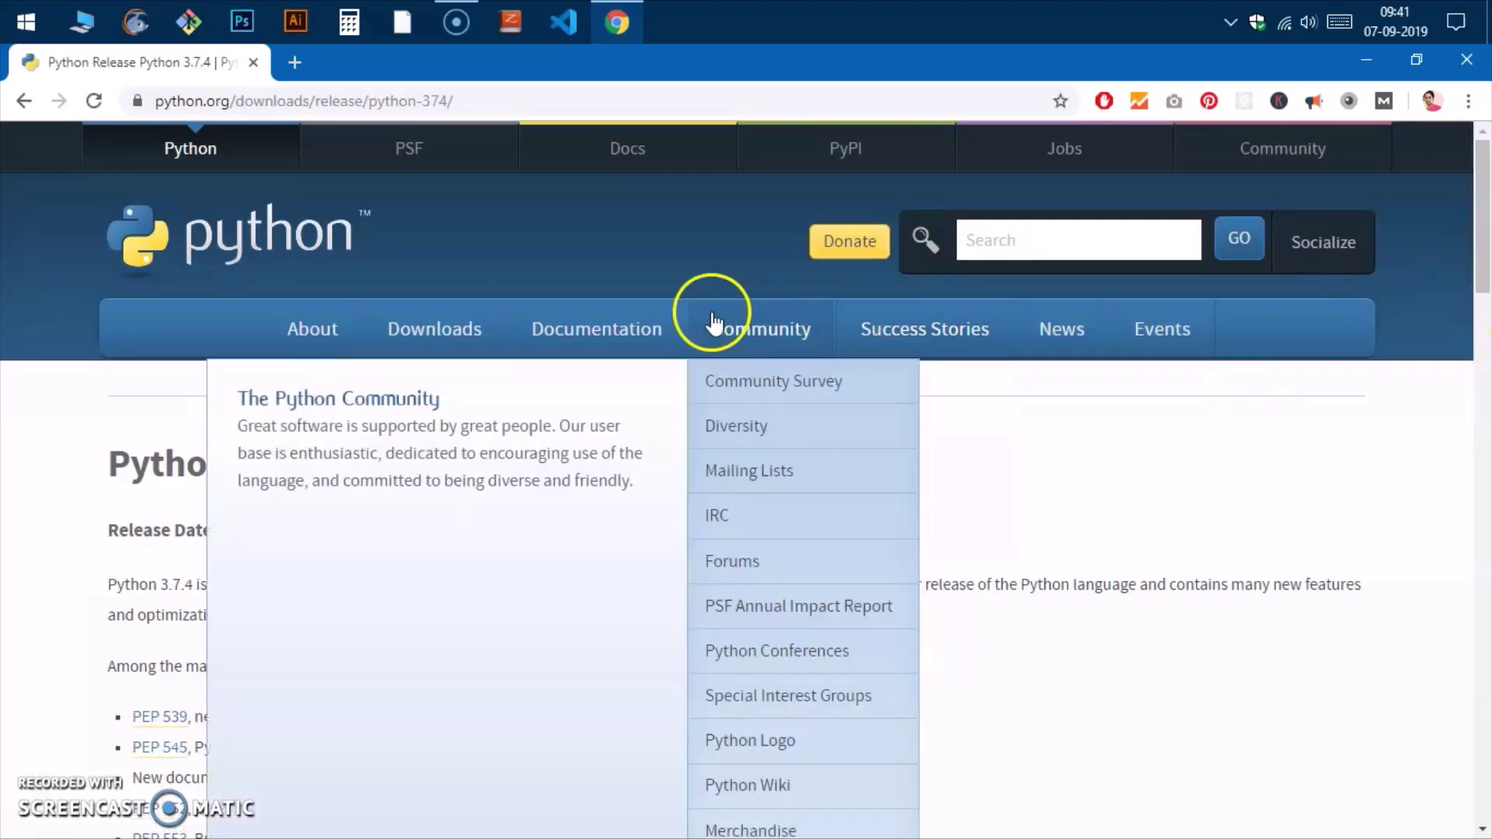
mouse_move(549, 317)
left_click_drag(108, 463, 538, 505)
left_click(779, 553)
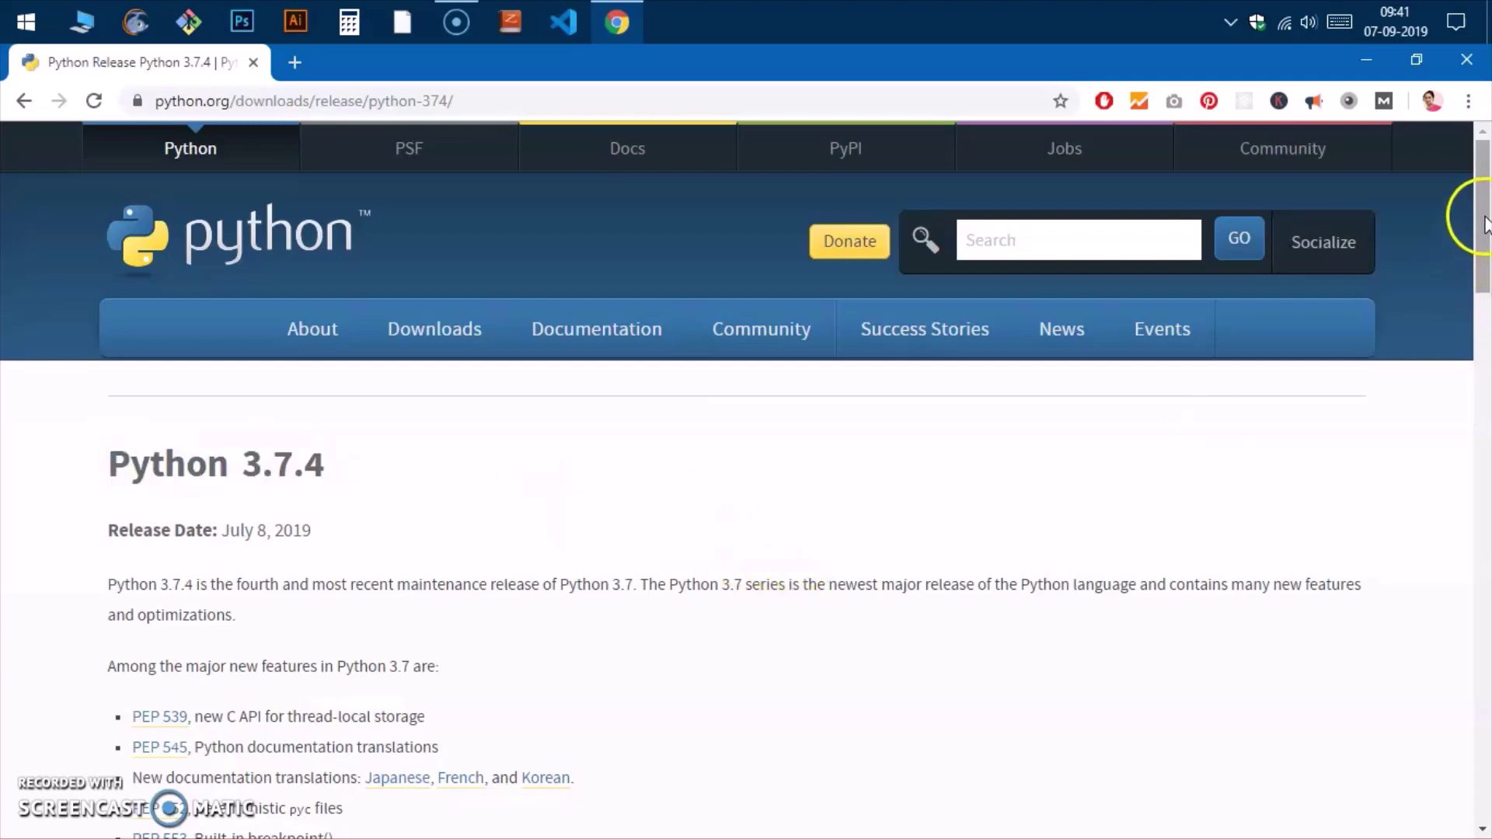
left_click_drag(1484, 220, 1484, 633)
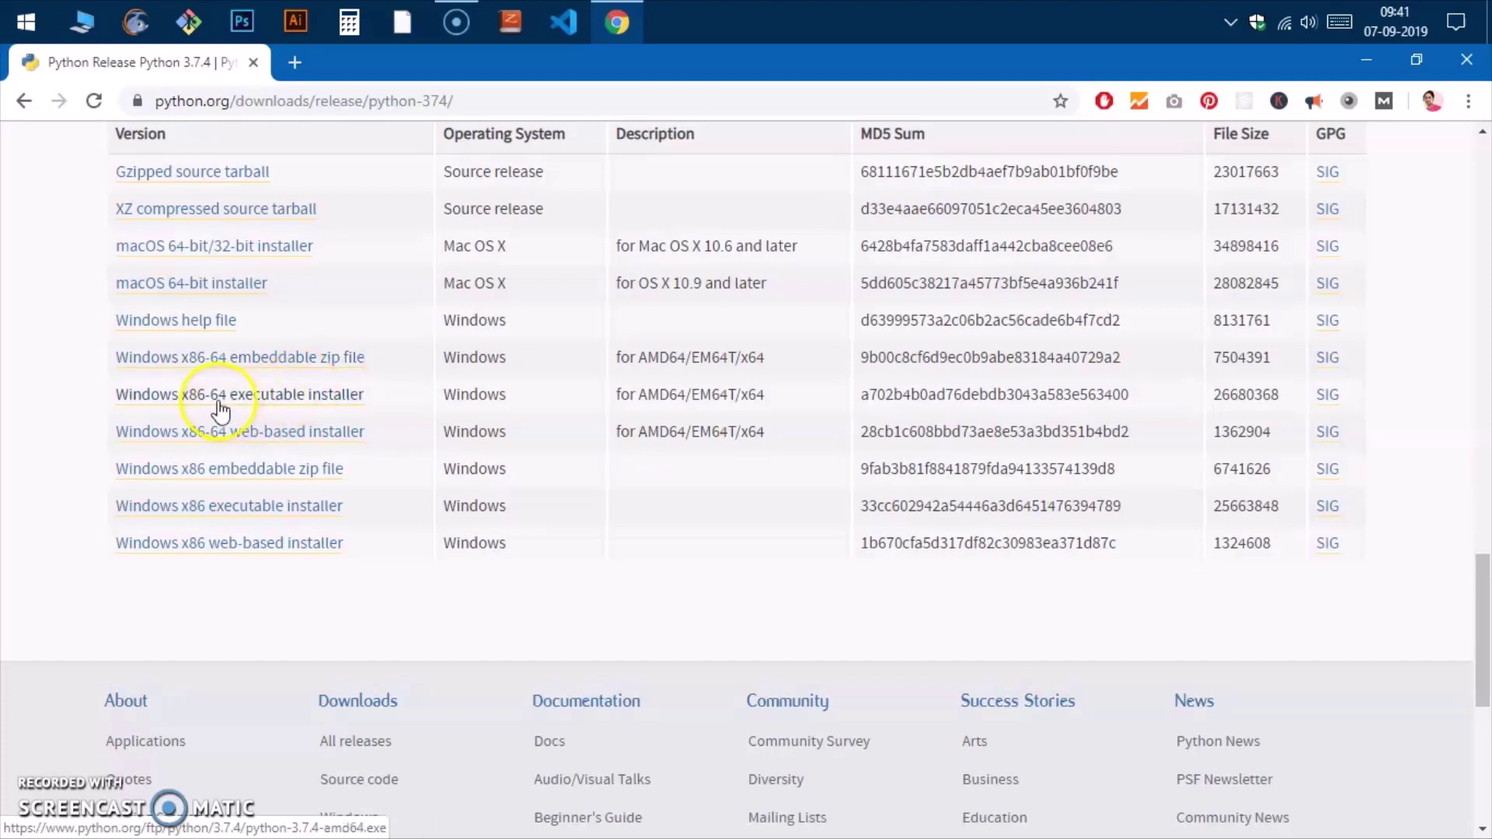
Choose the Windows x86-64 web-based installer to bring up Save As for python-3.7.4-amd64-webinstall.exe
left_click(335, 401)
left_click(242, 437)
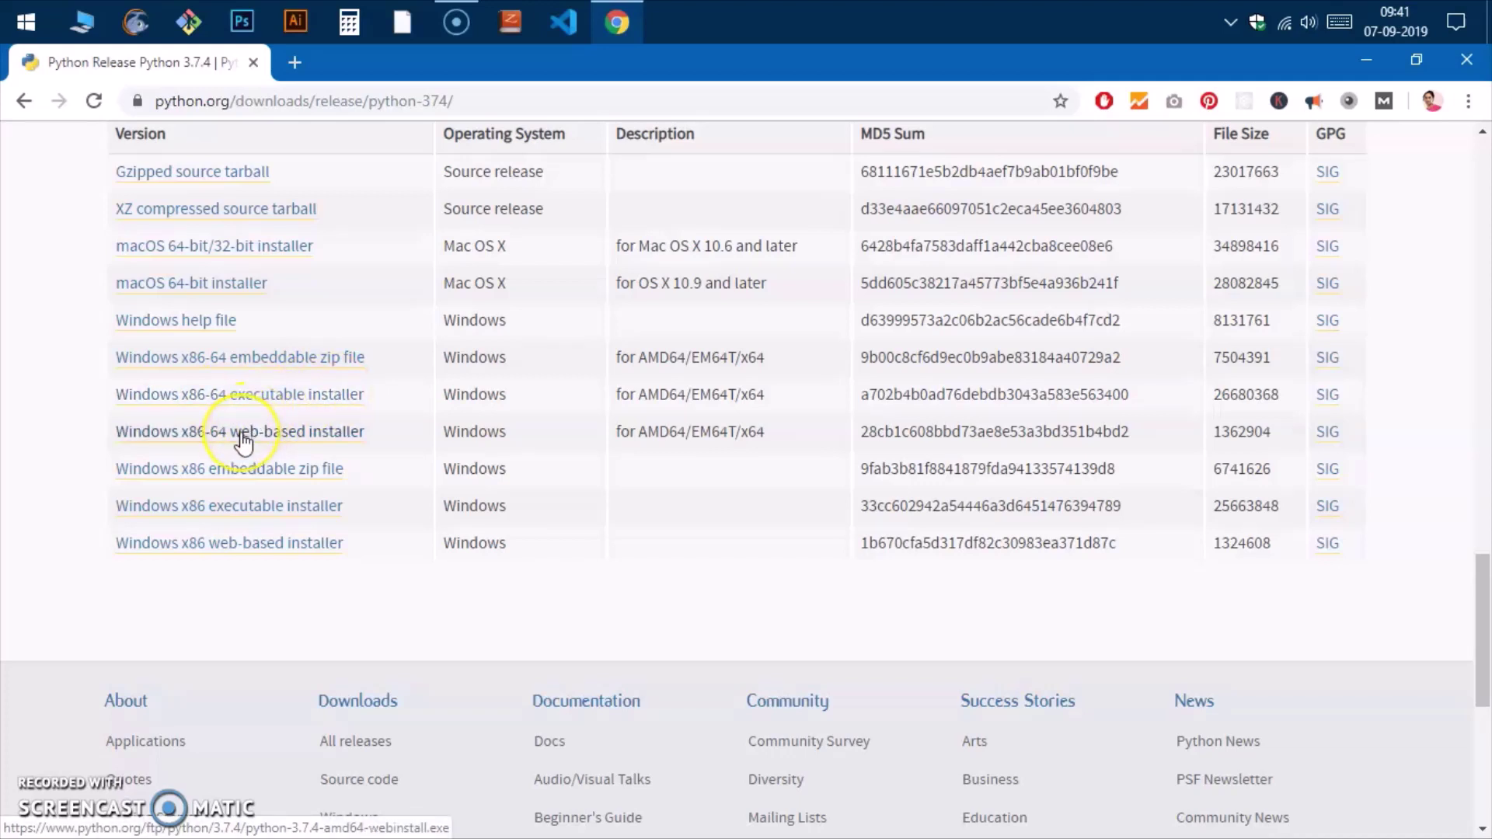
left_click(318, 435)
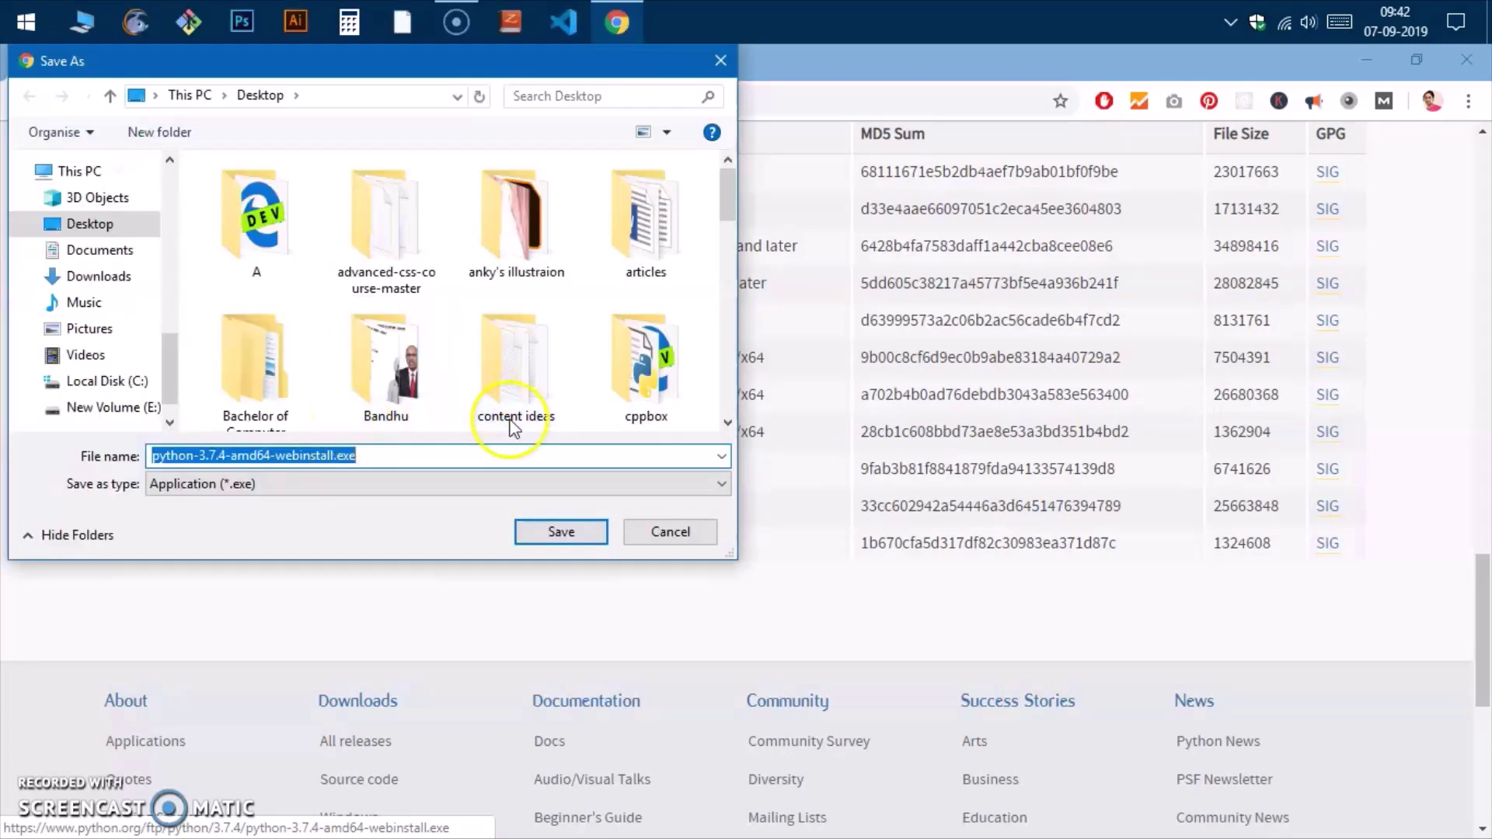
Save python-3.7.4-amd64-webinstall.exe to the Desktop
left_click(565, 531)
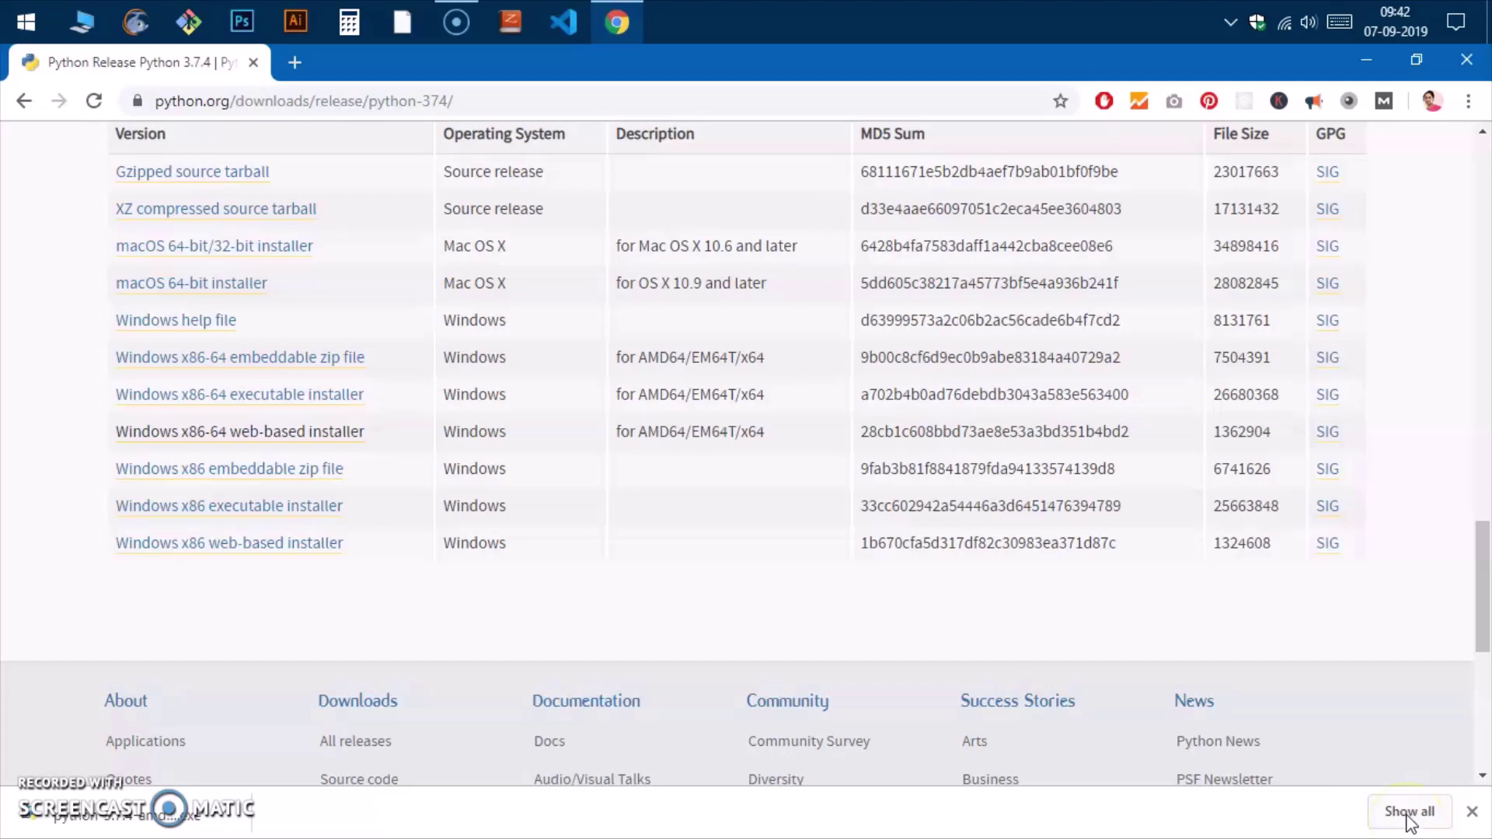
Minimize Chrome and launch python-3.7.4-amd64-webinstall.exe from the desktop
left_click(1369, 73)
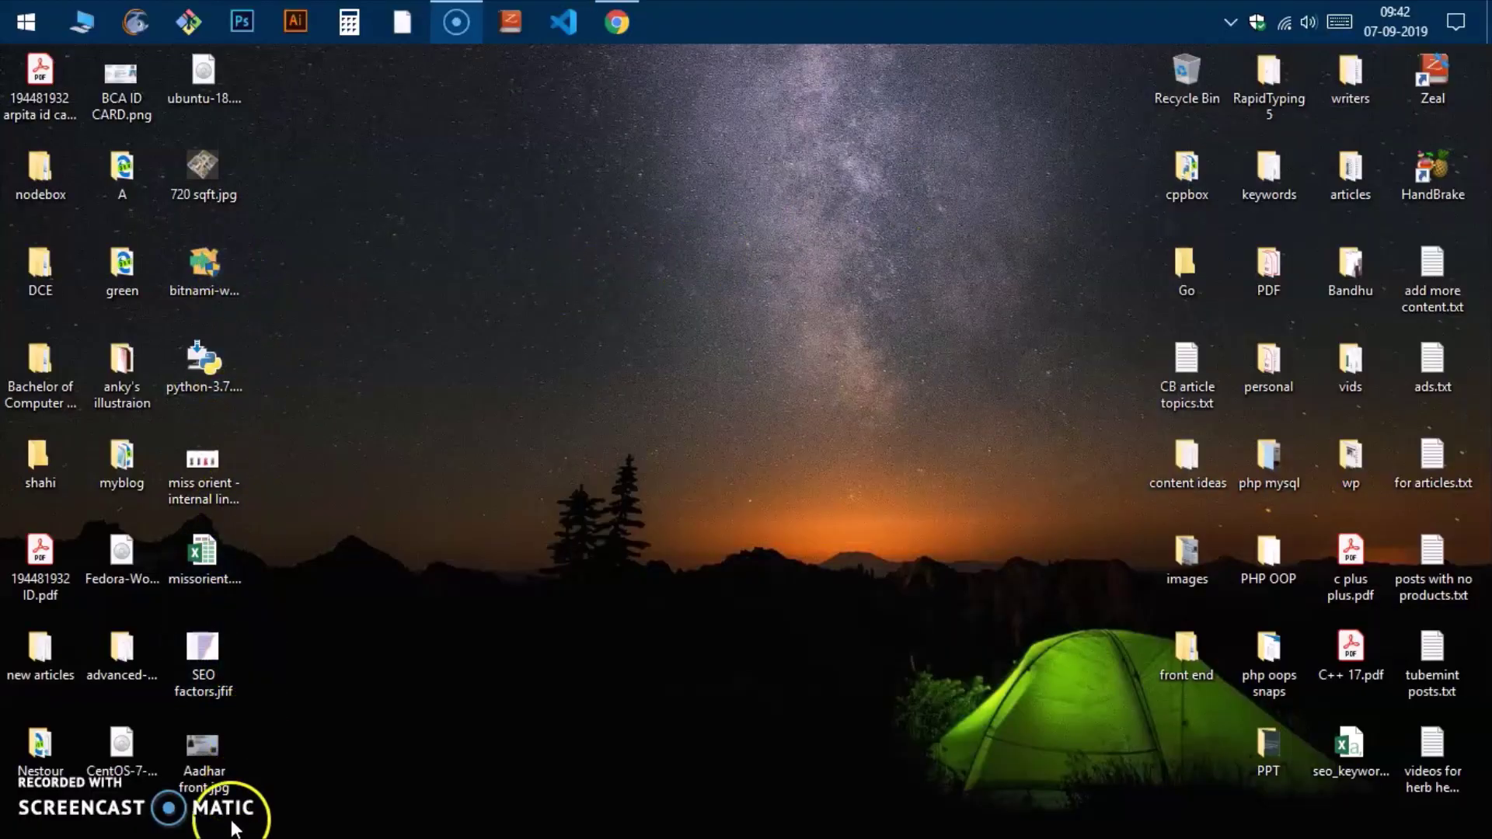
left_click_drag(204, 357, 692, 349)
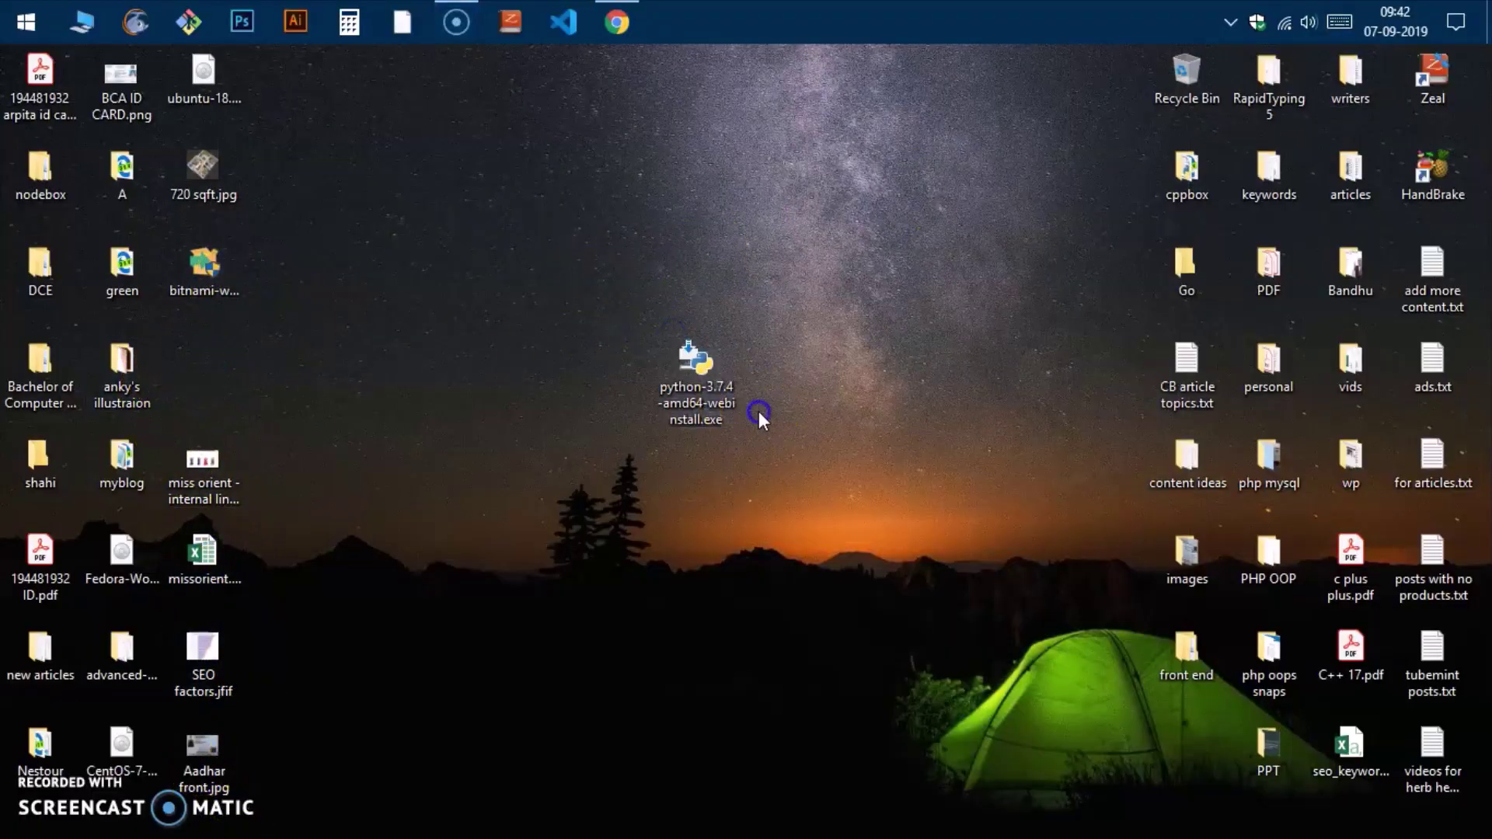
double_click(715, 394)
left_click(809, 548)
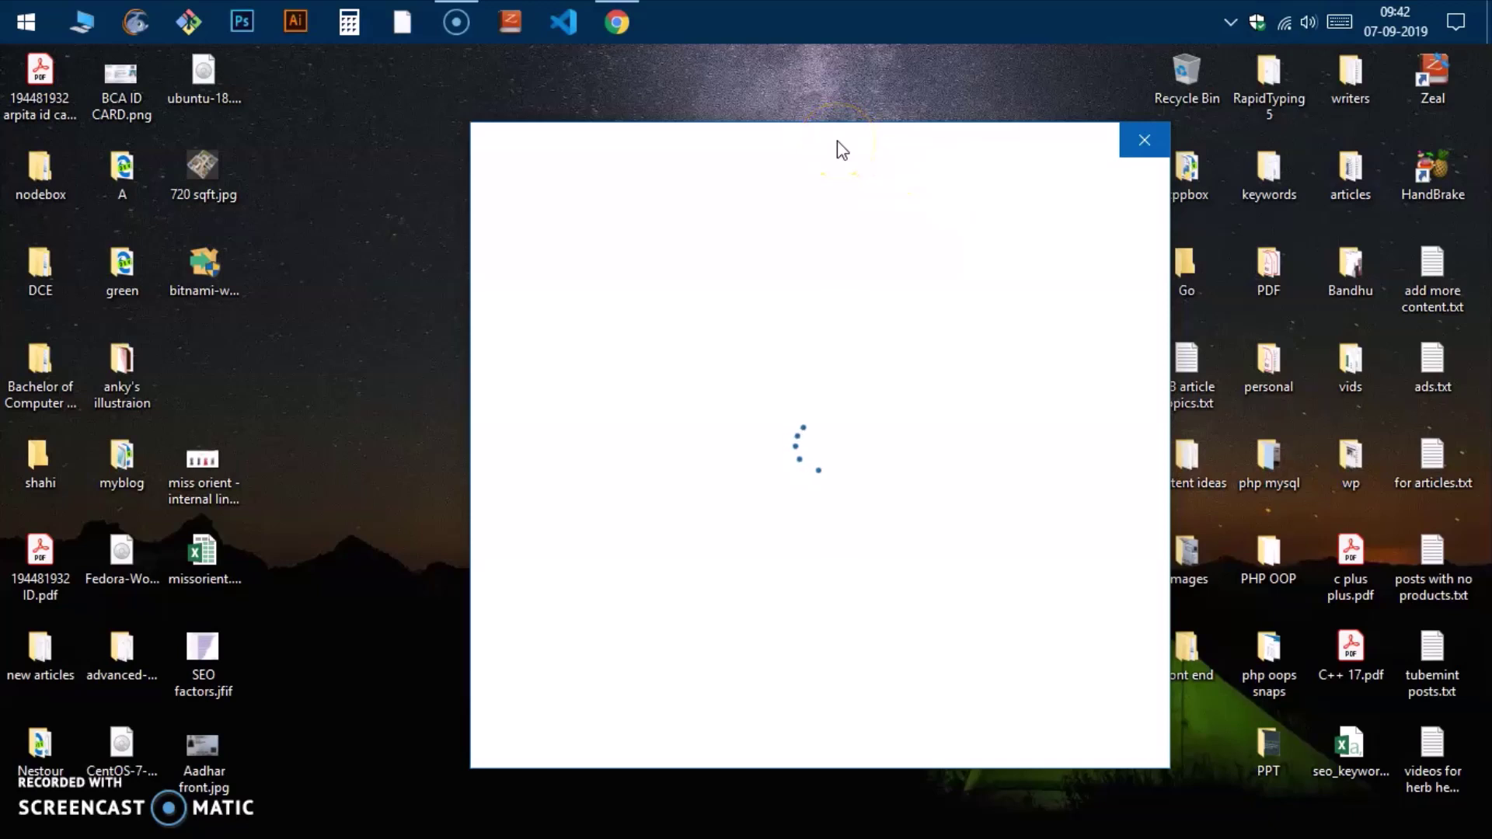
Get past the unverified-app warning by choosing Install anyway
left_click_drag(839, 147, 746, 109)
left_click(667, 189)
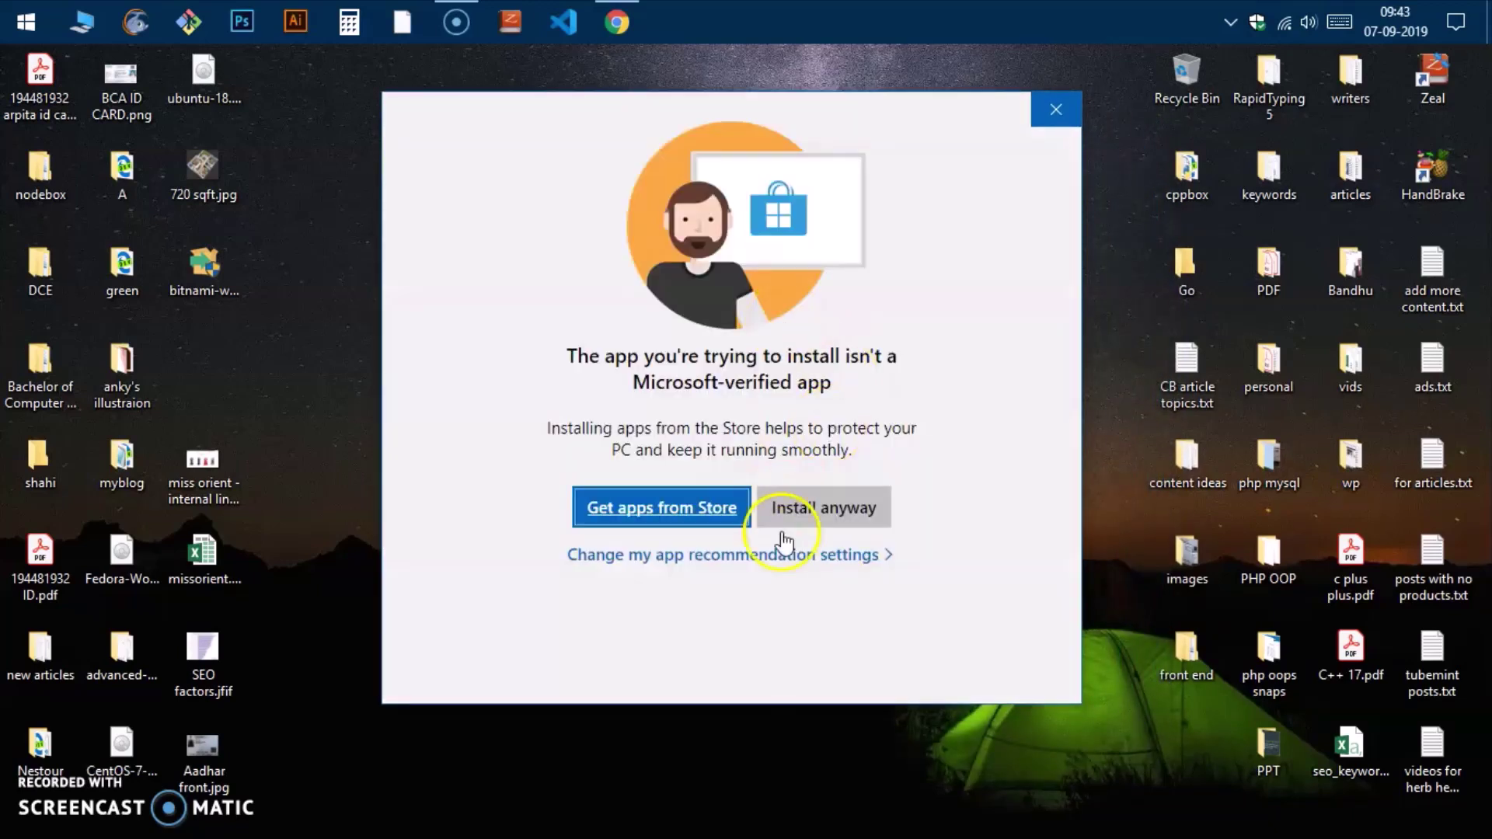
left_click(709, 410)
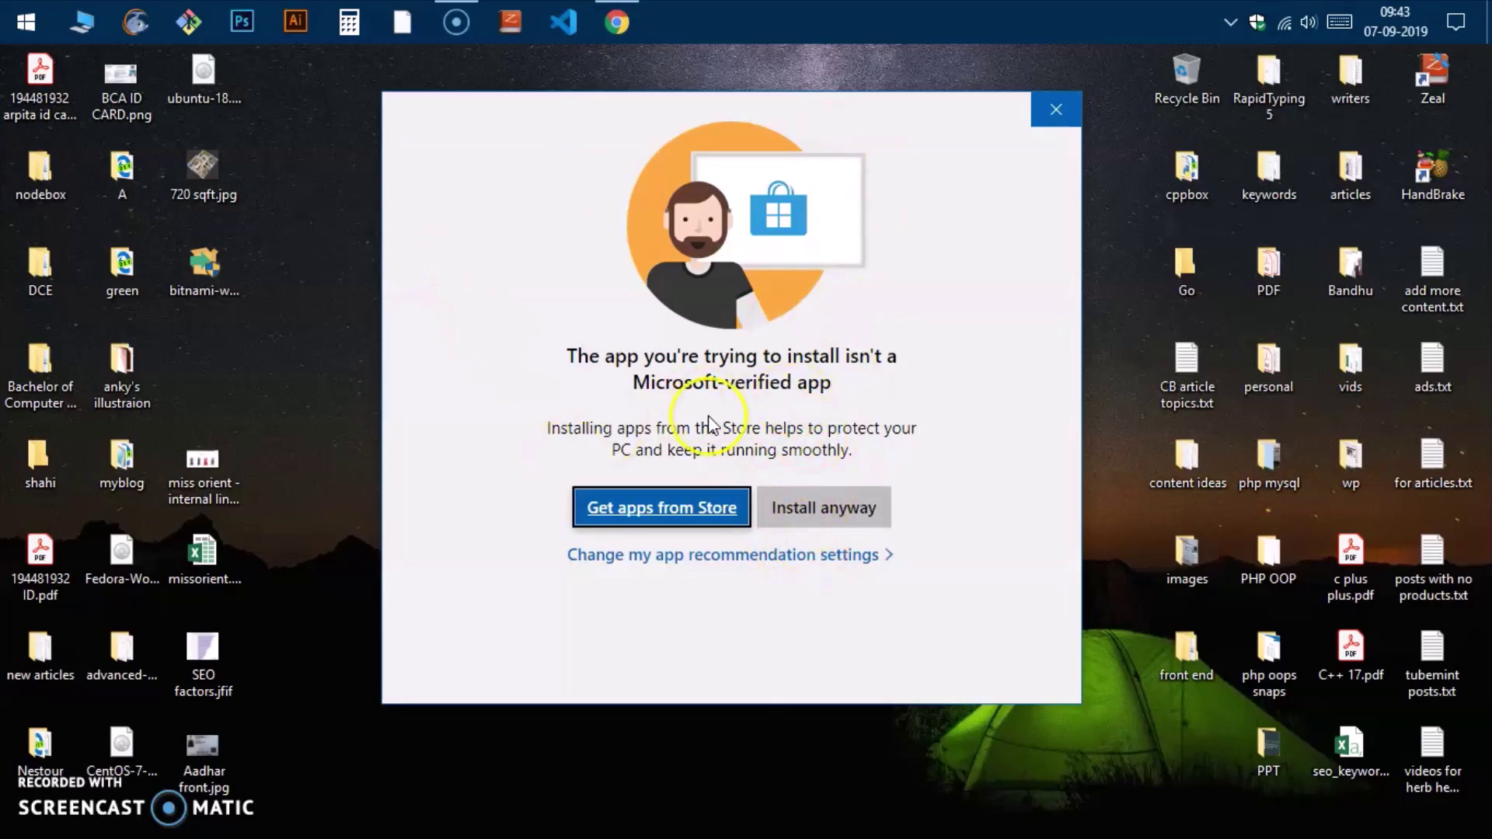
left_click(794, 510)
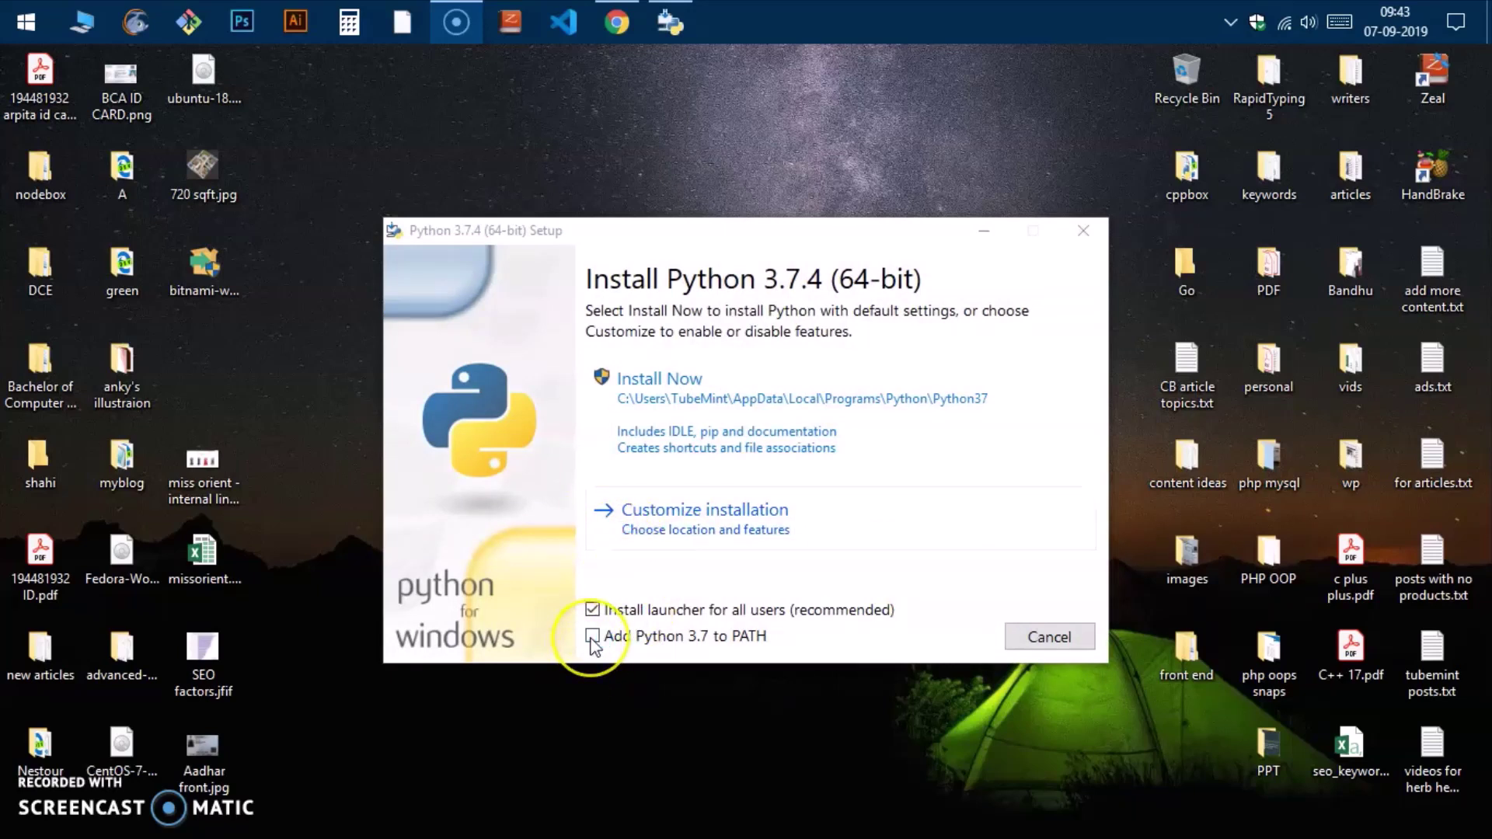
Enable 'Add Python 3.7 to PATH', preview the custom options, then start Install Now with defaults
left_click(707, 641)
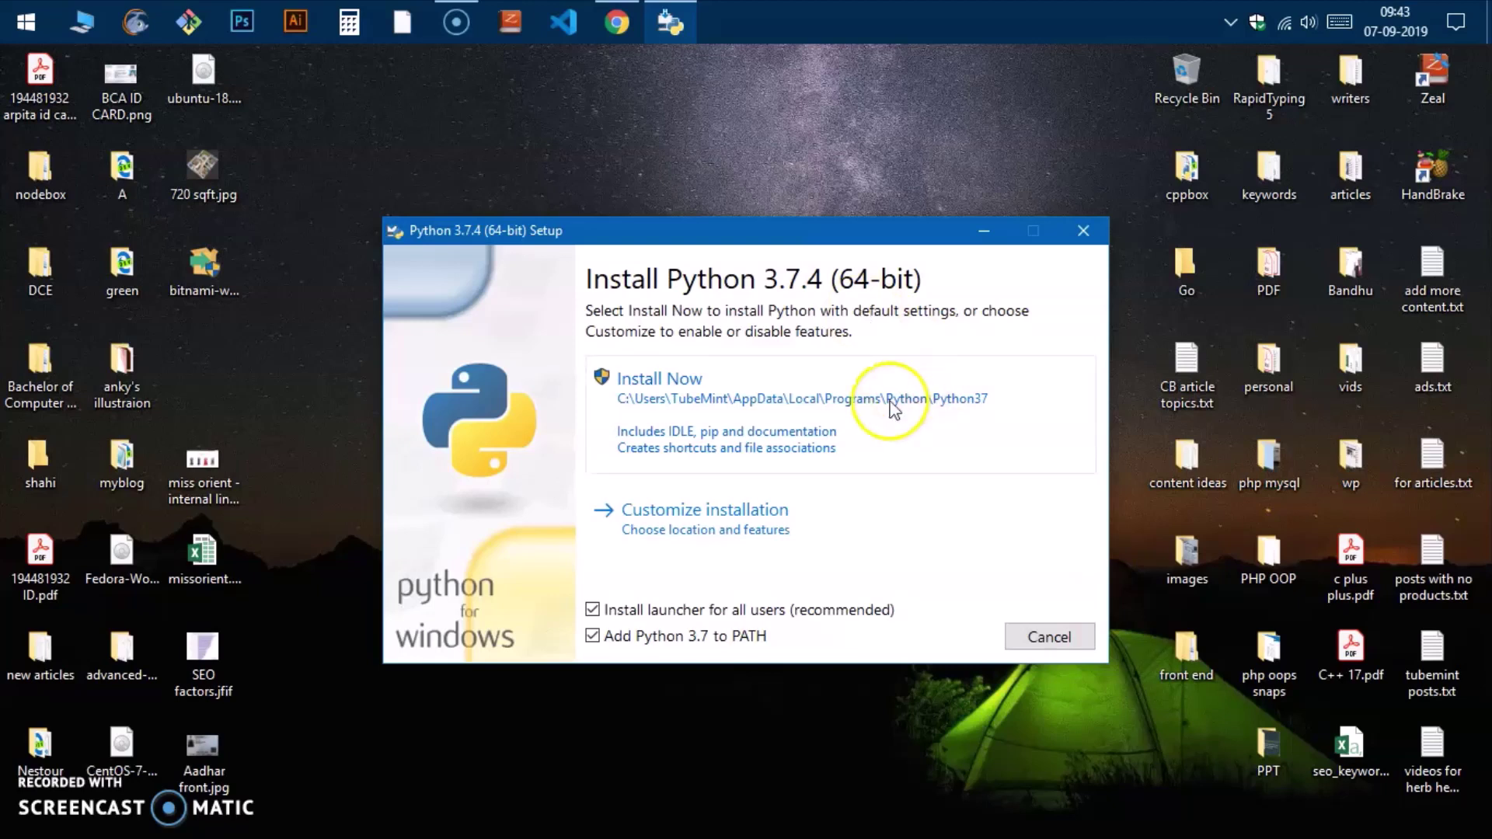
left_click(645, 535)
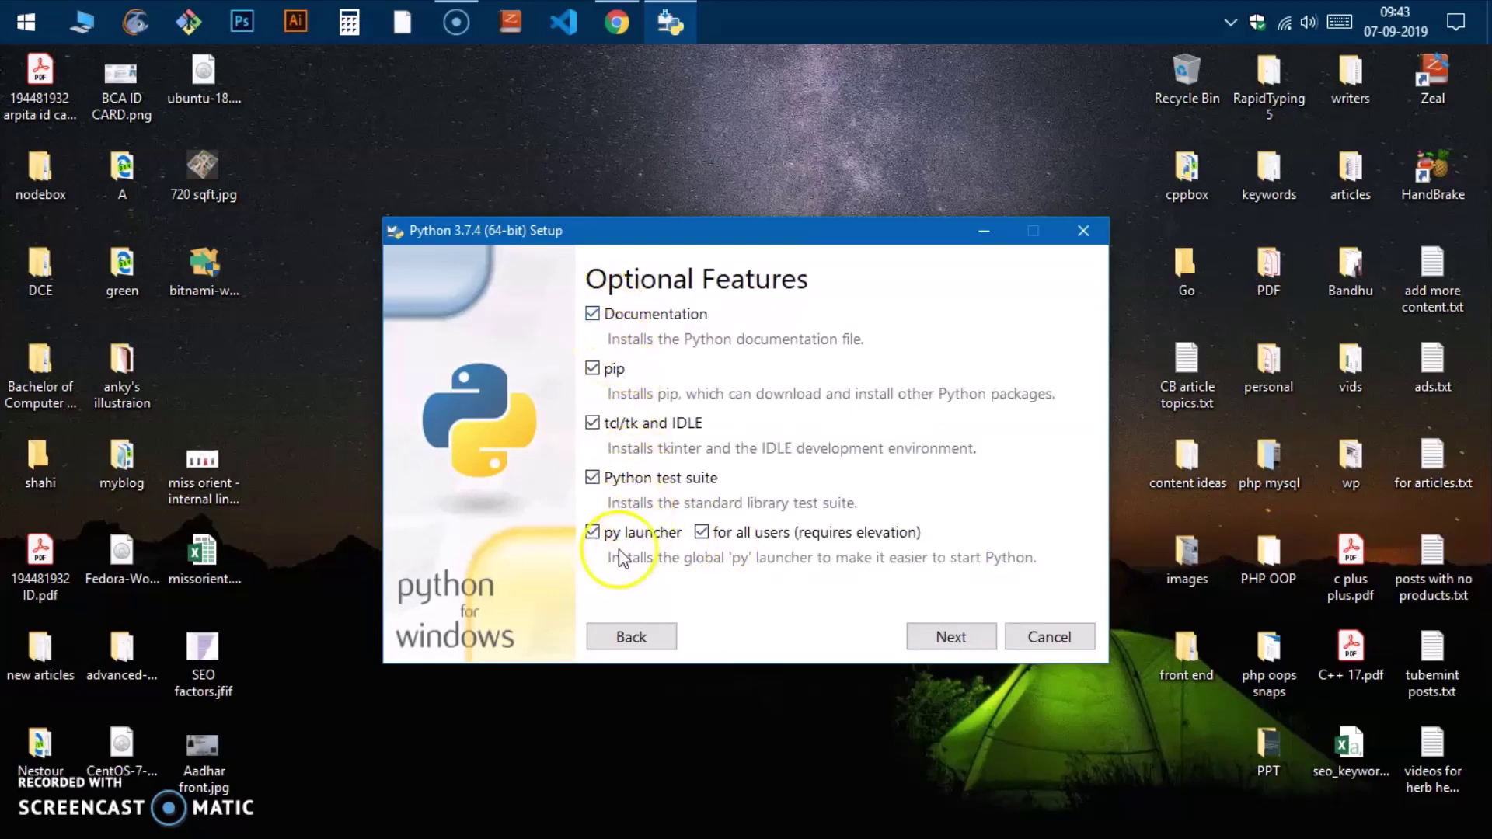
left_click(593, 314)
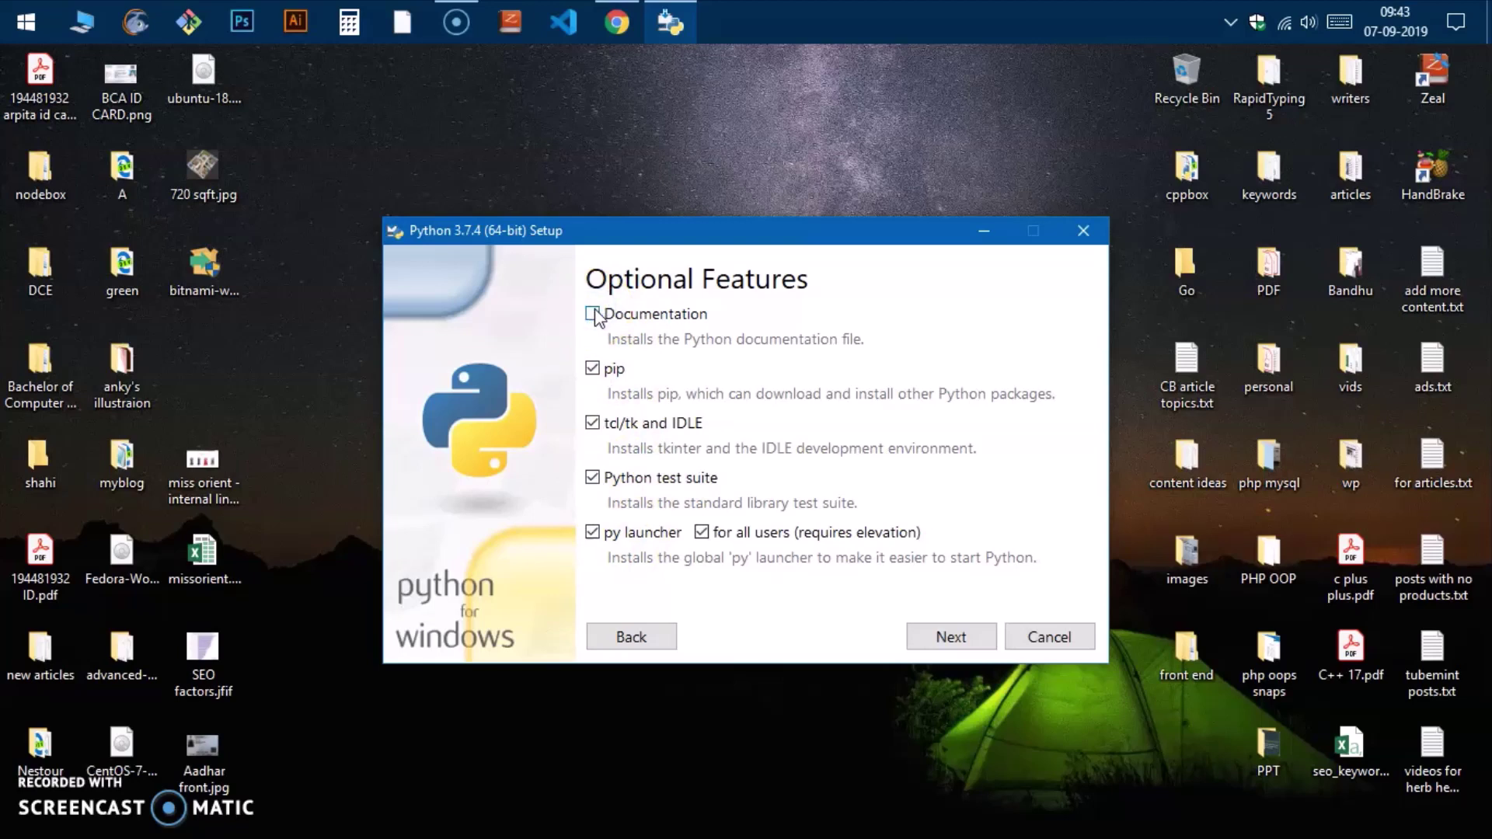
left_click(629, 646)
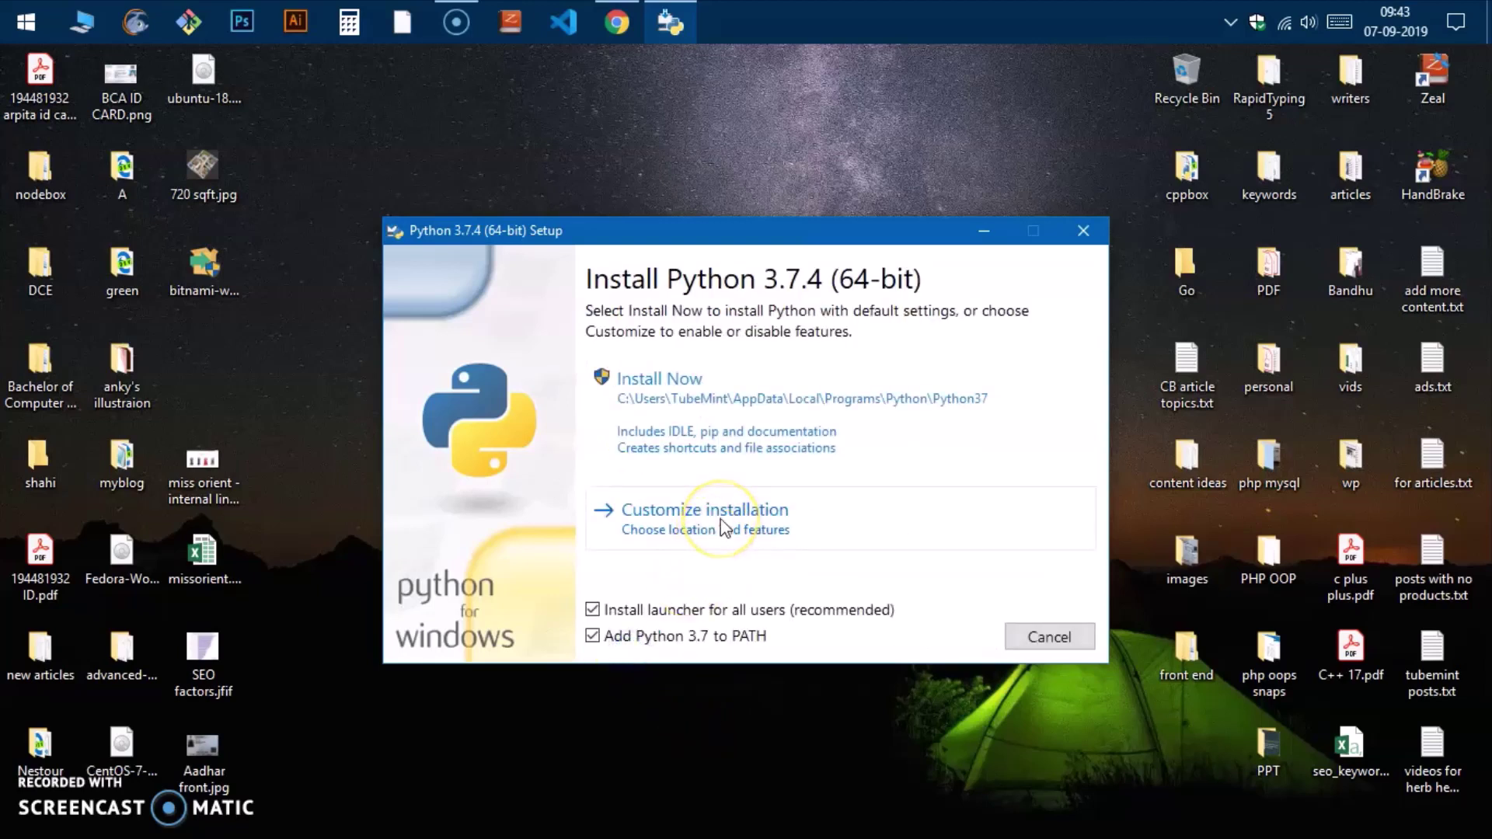
left_click(716, 378)
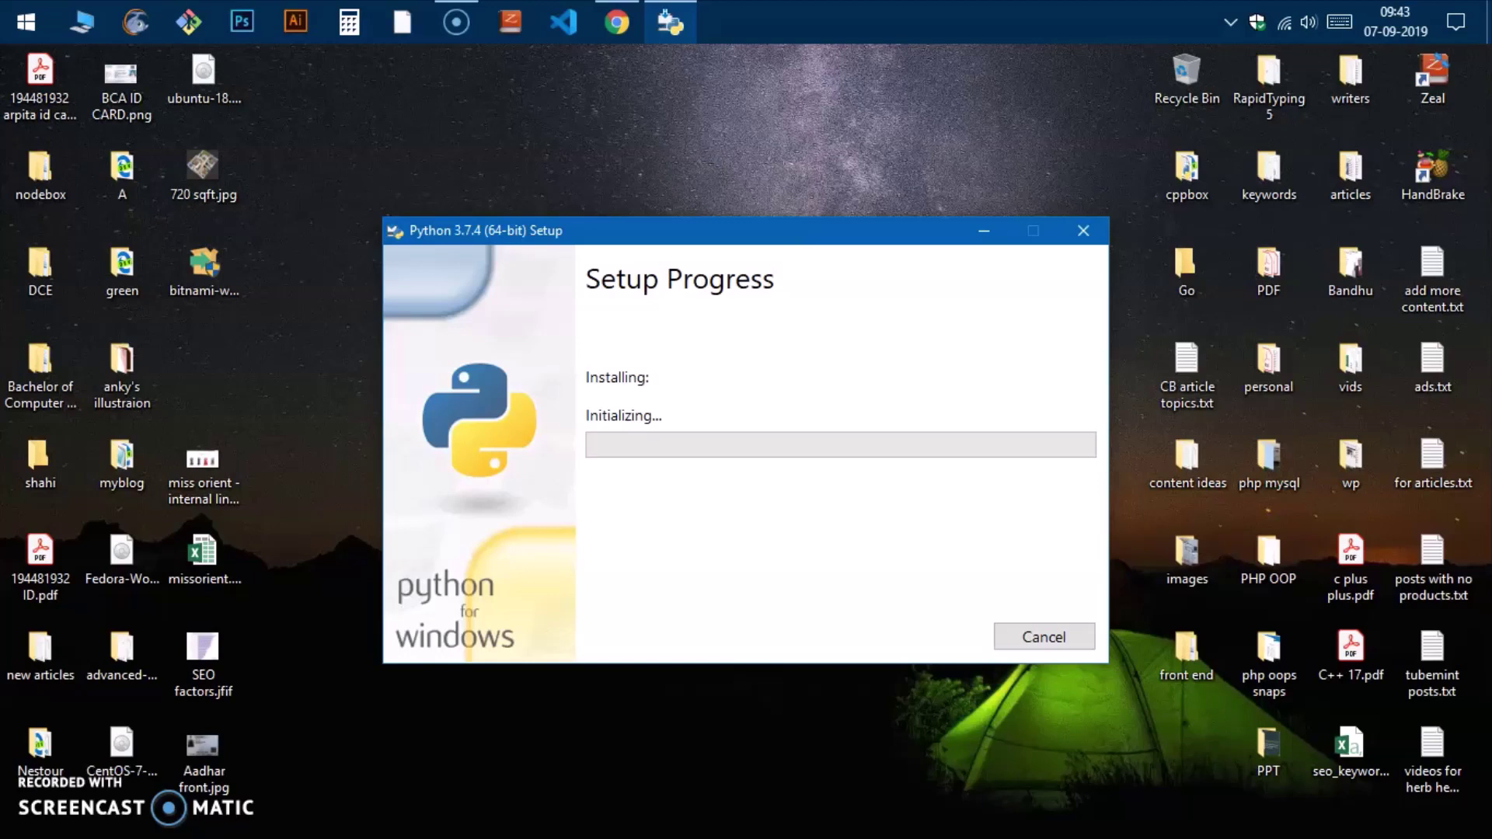
Wait for Setup Progress to complete, then close the 'Setup was successful' installer window
left_click(667, 574)
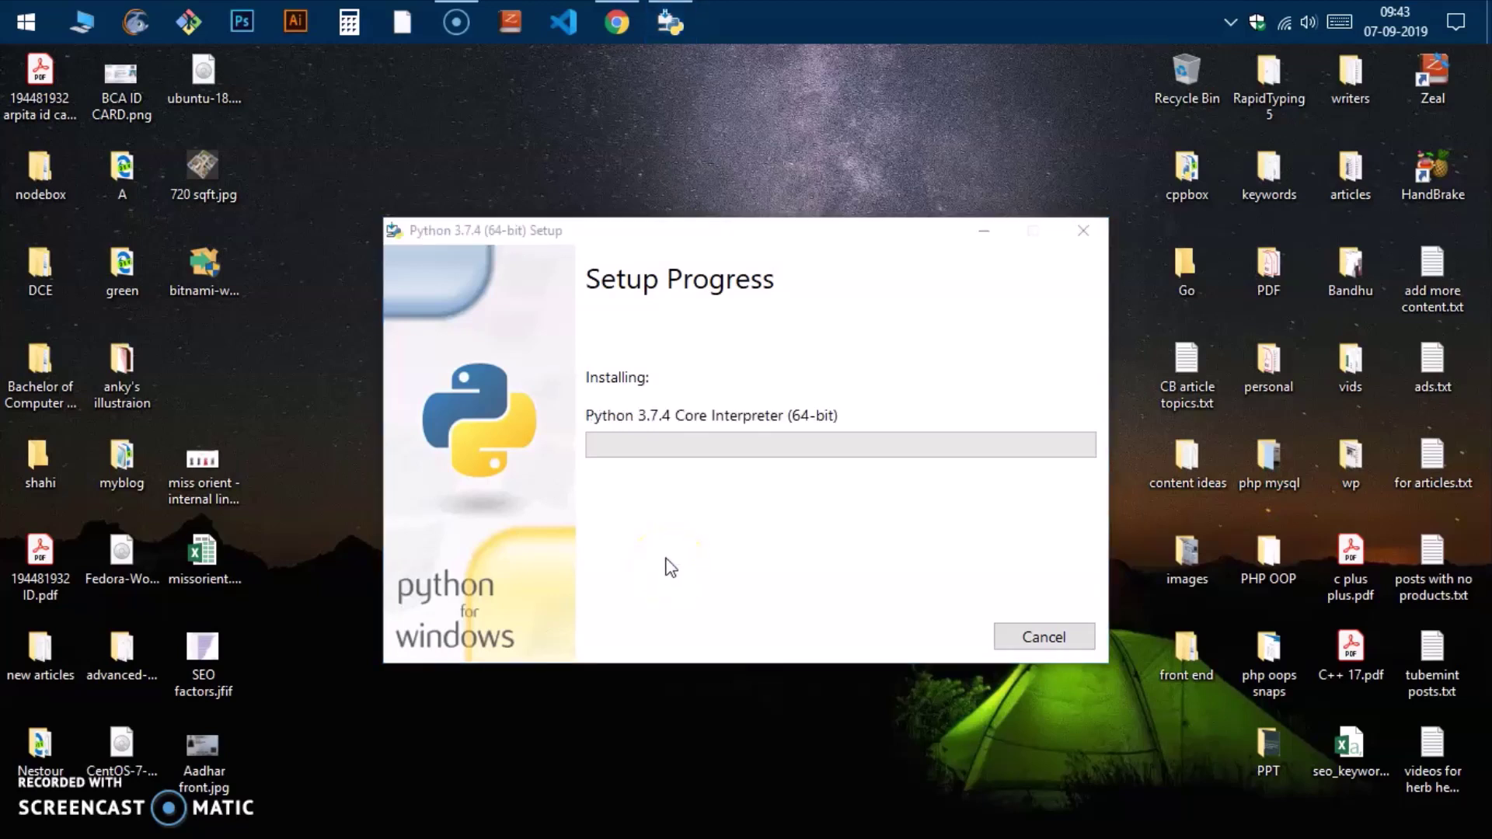
left_click(699, 536)
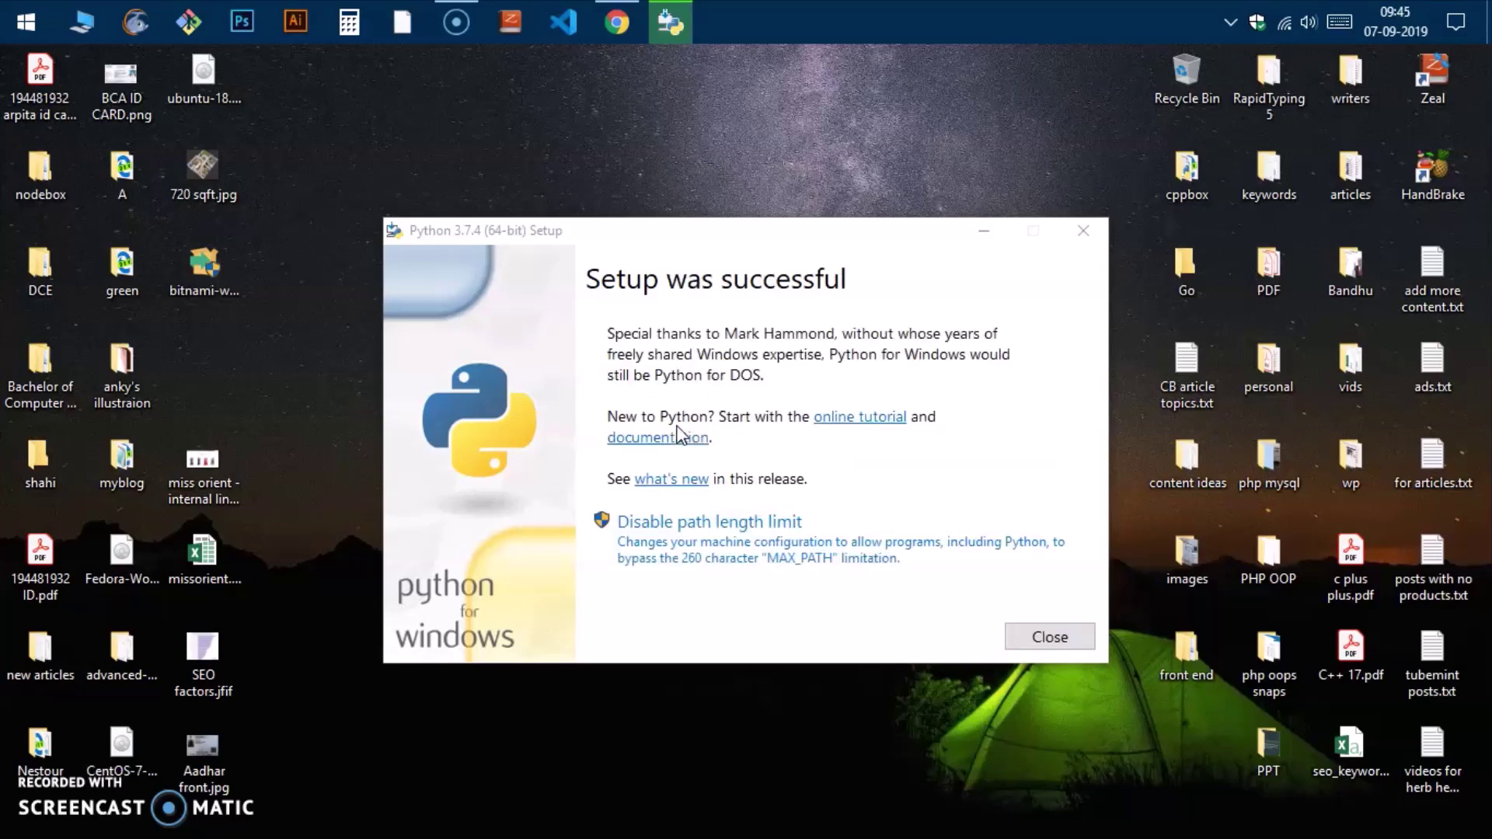
left_click_drag(703, 231, 628, 188)
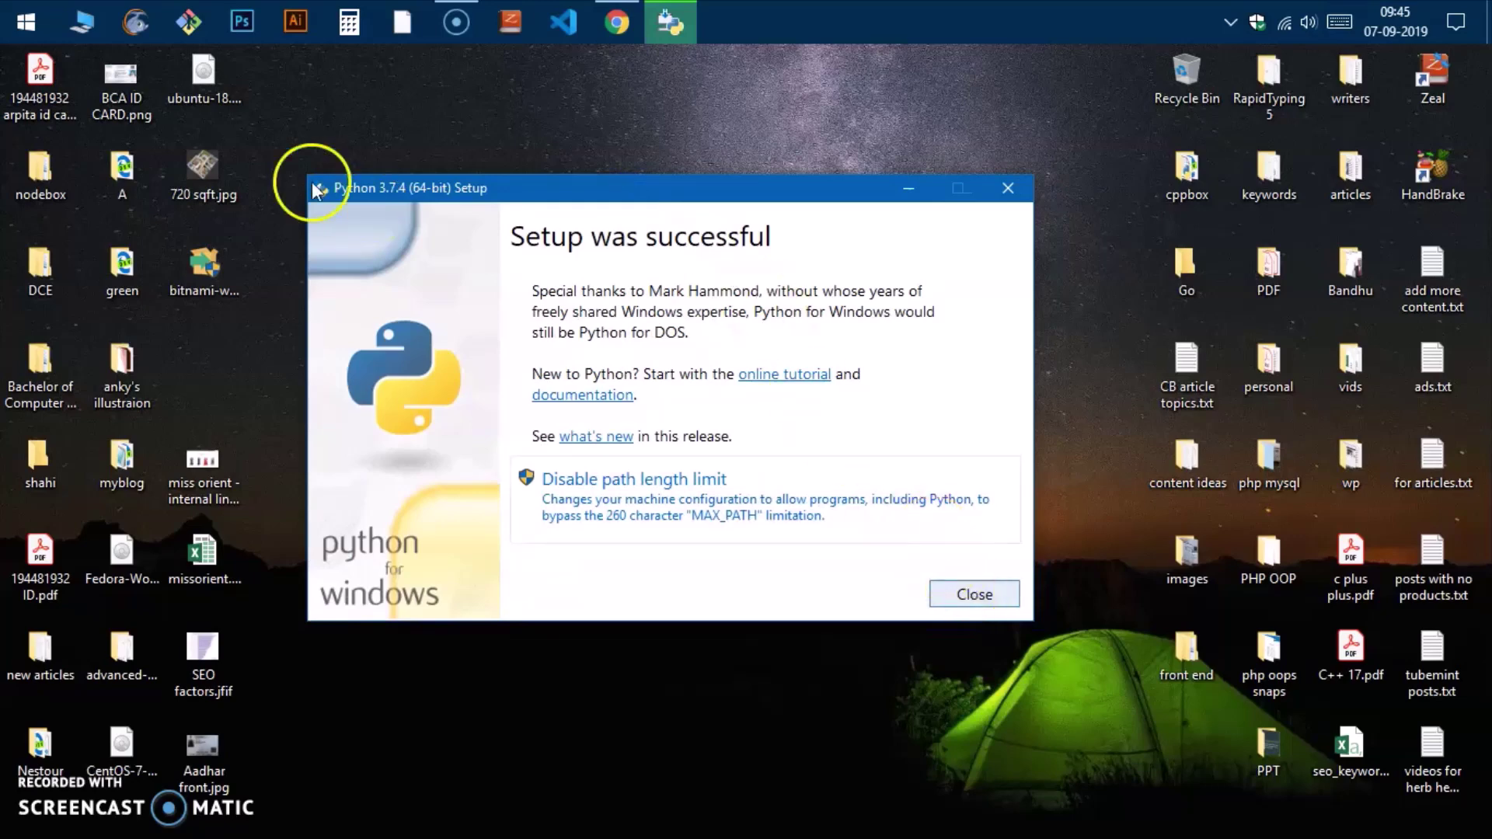
left_click(972, 599)
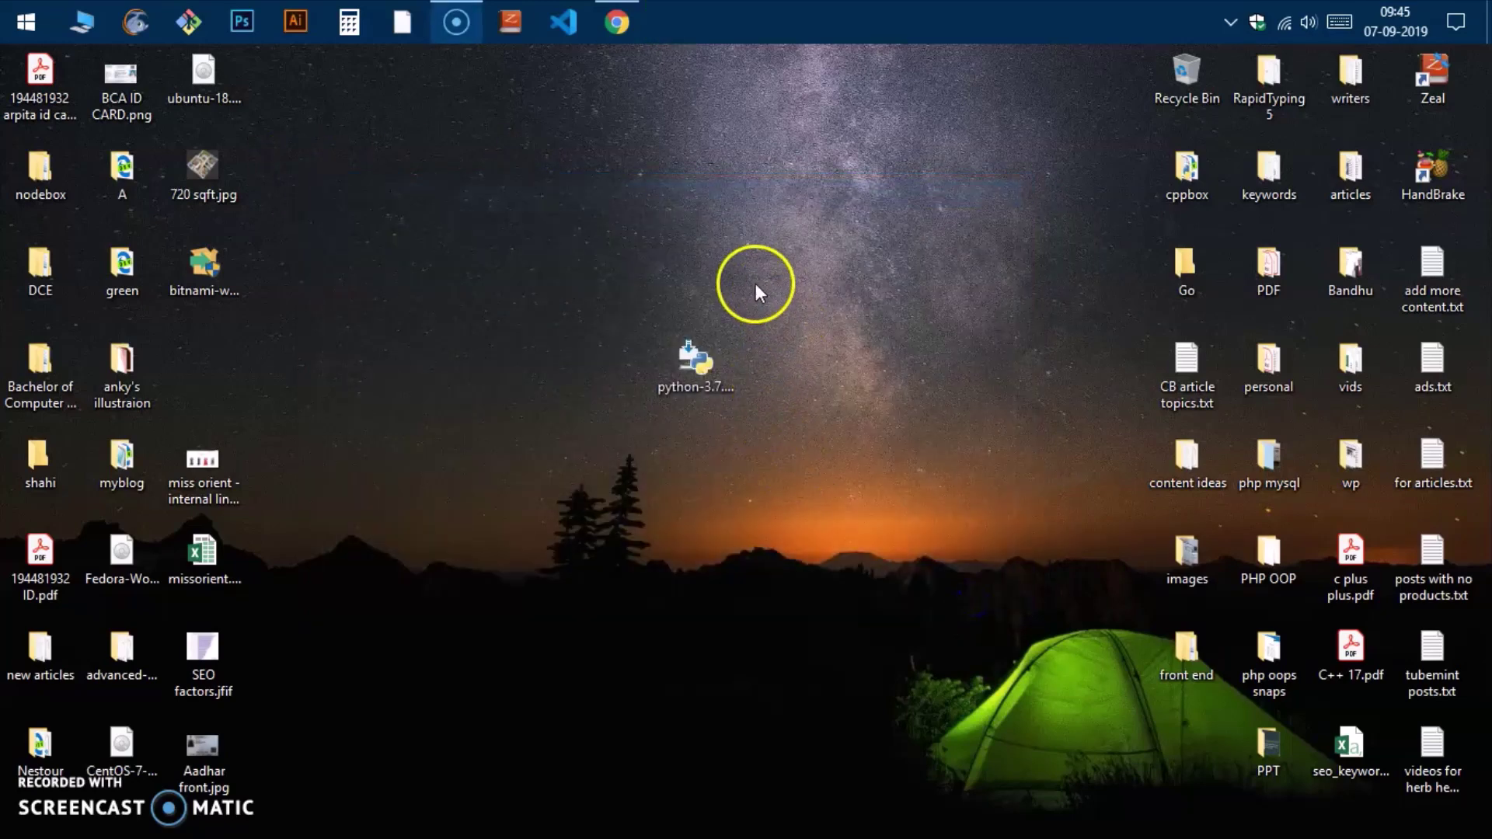
Run python -V in Git Bash to see Python 3.7.4, then close the terminal
left_click(201, 30)
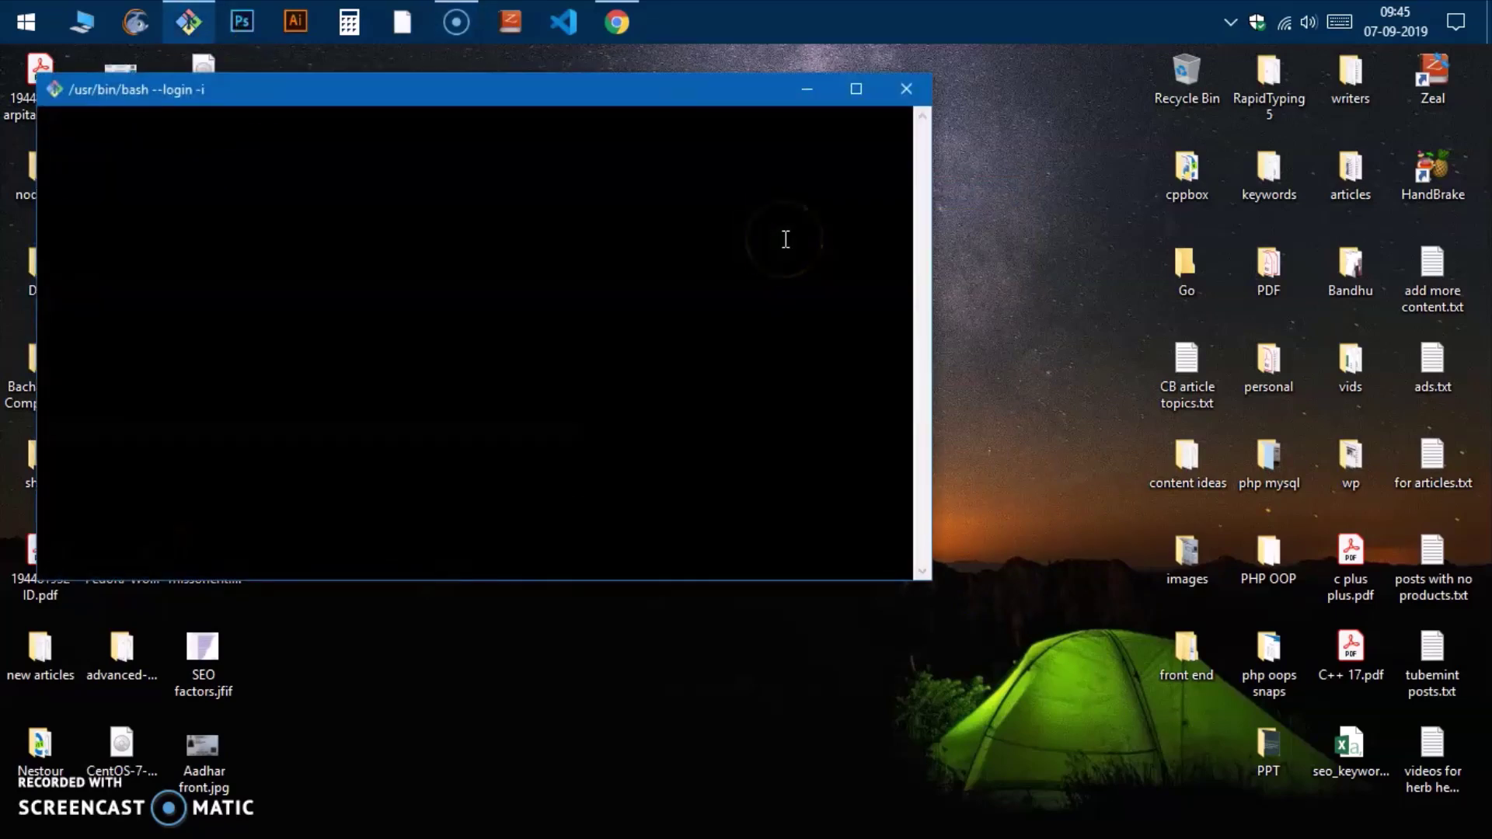
type("pyth")
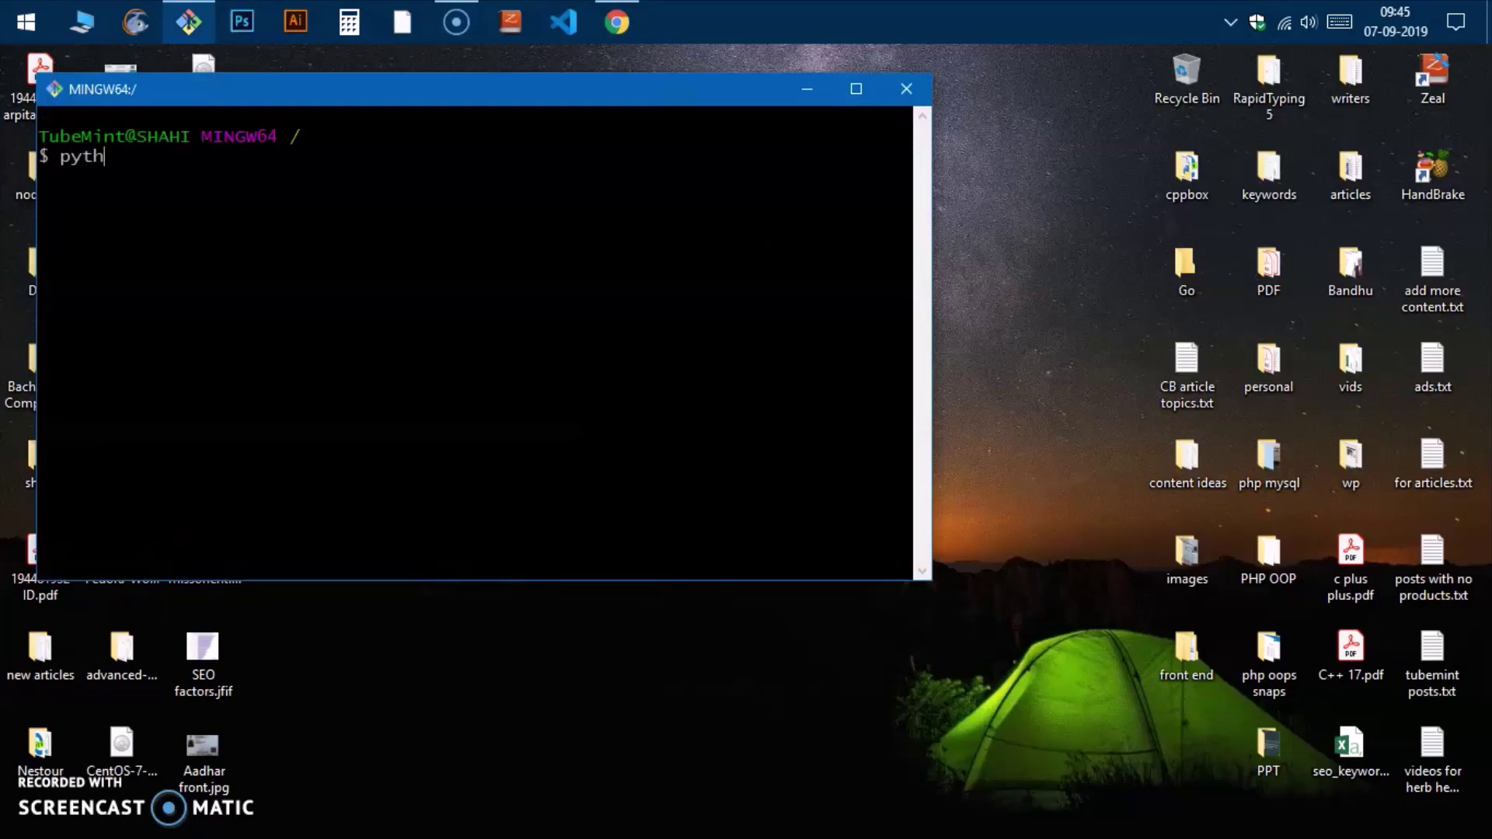
type("on -V")
key("Return")
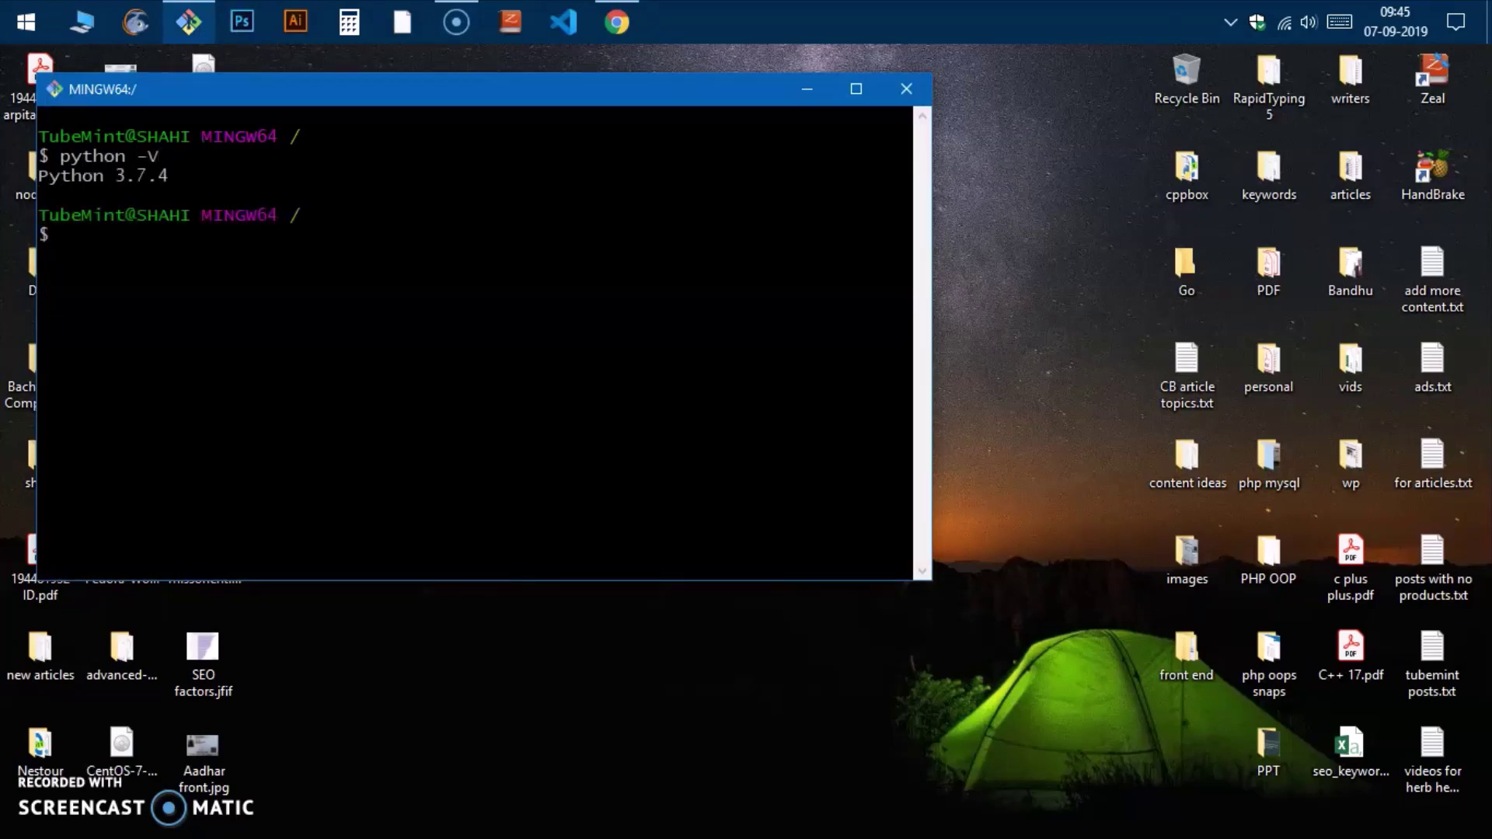
left_click(906, 89)
Launch Command Prompt by searching cmd and run python -V to confirm 3.7.4
key("super")
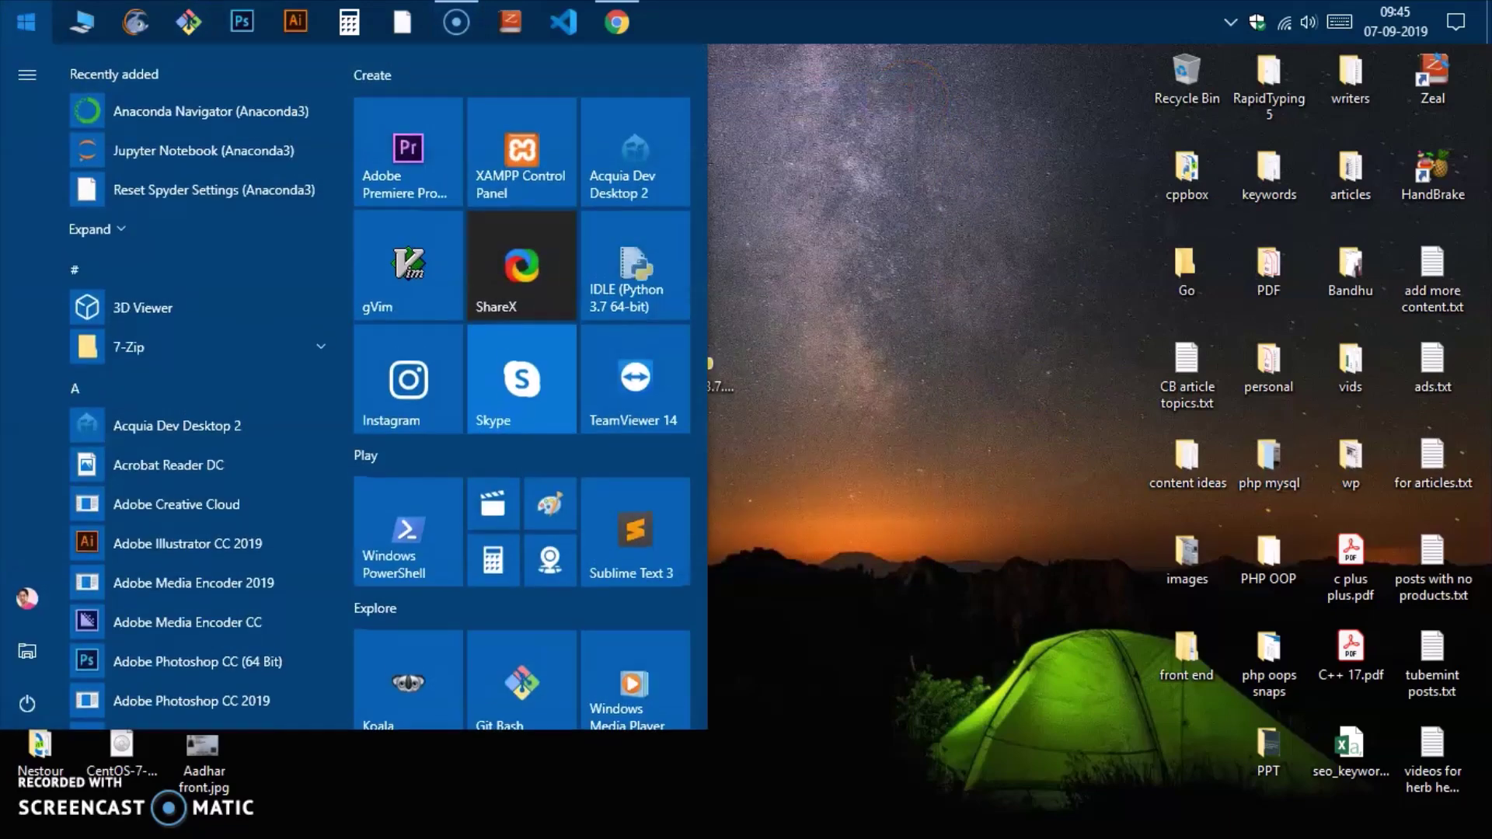
type("cmd")
key("Return")
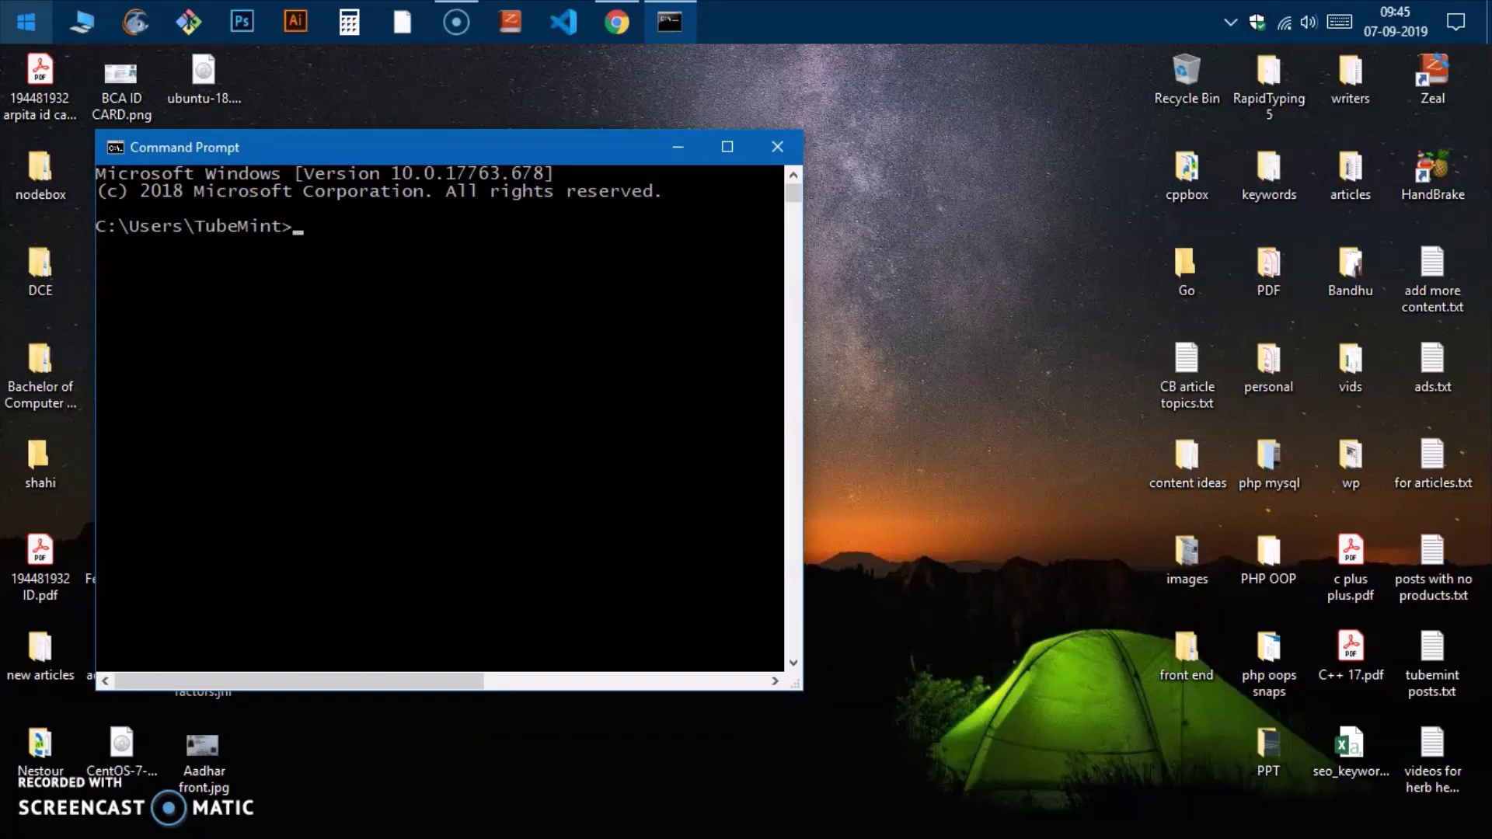
type("python -V")
key("Return")
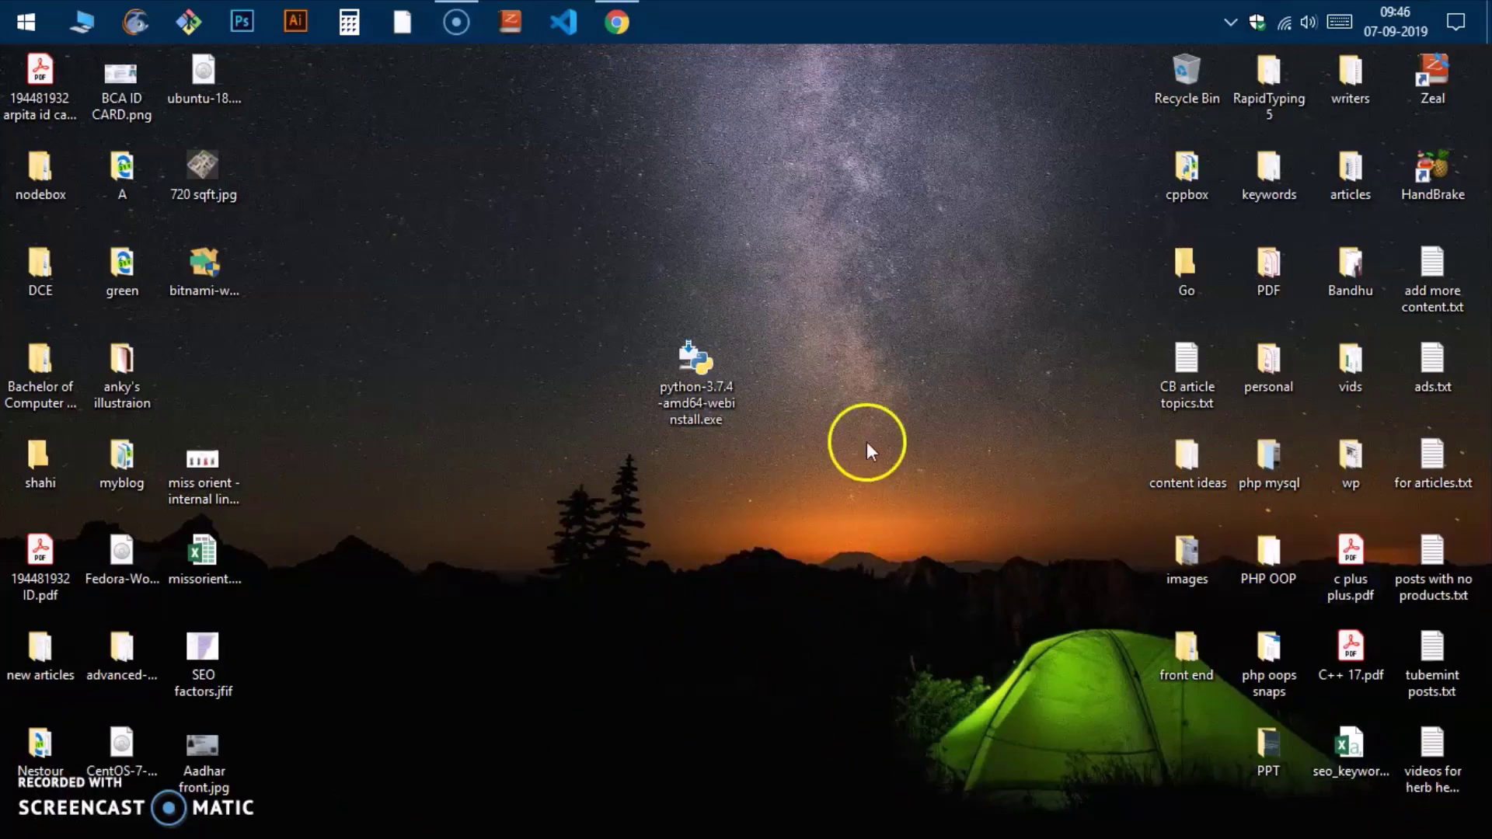
Open a fresh Command Prompt window by searching cmd again
left_click(7, 30)
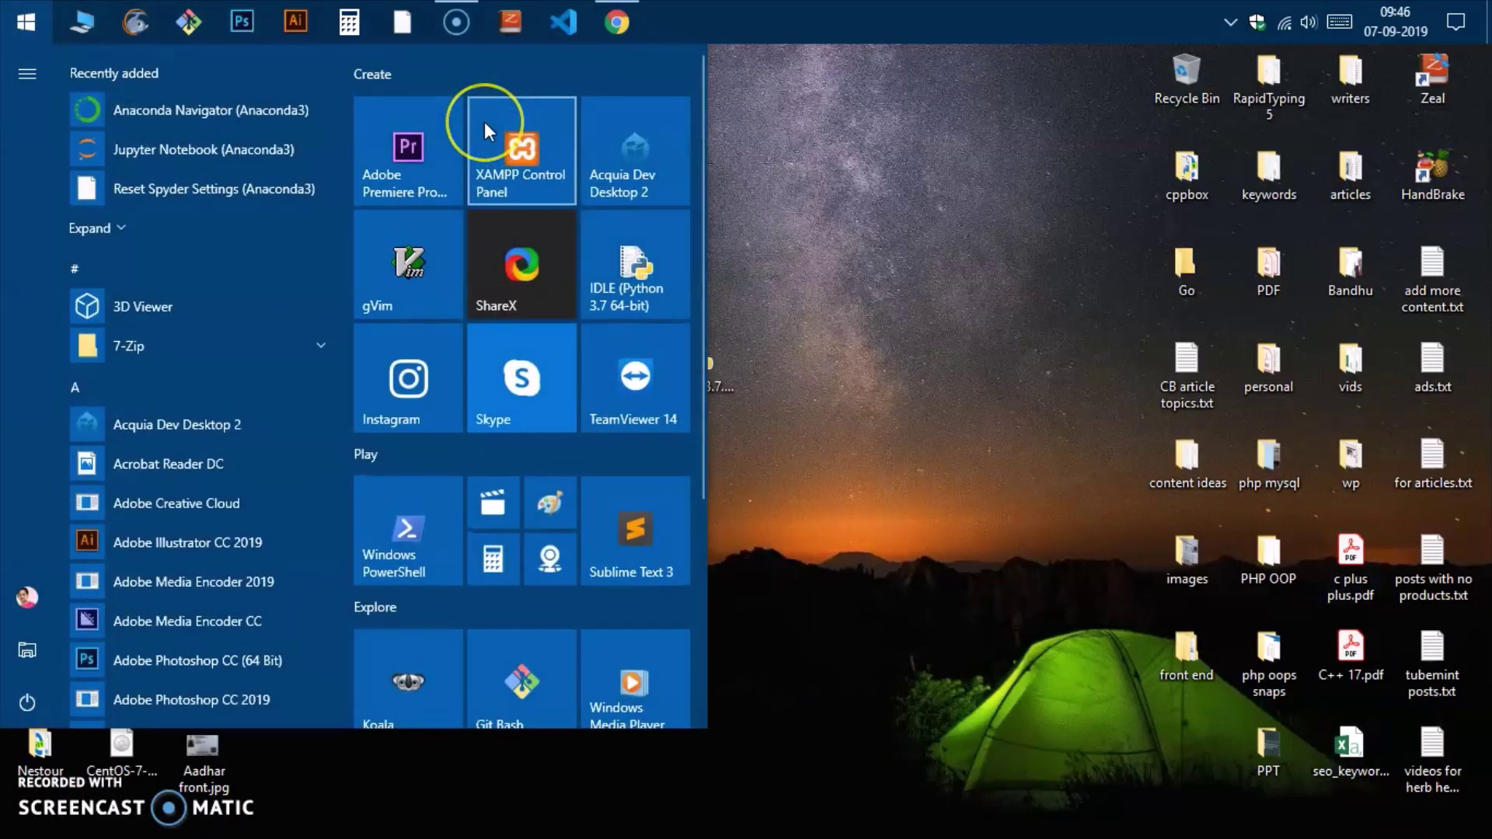
type("cmd")
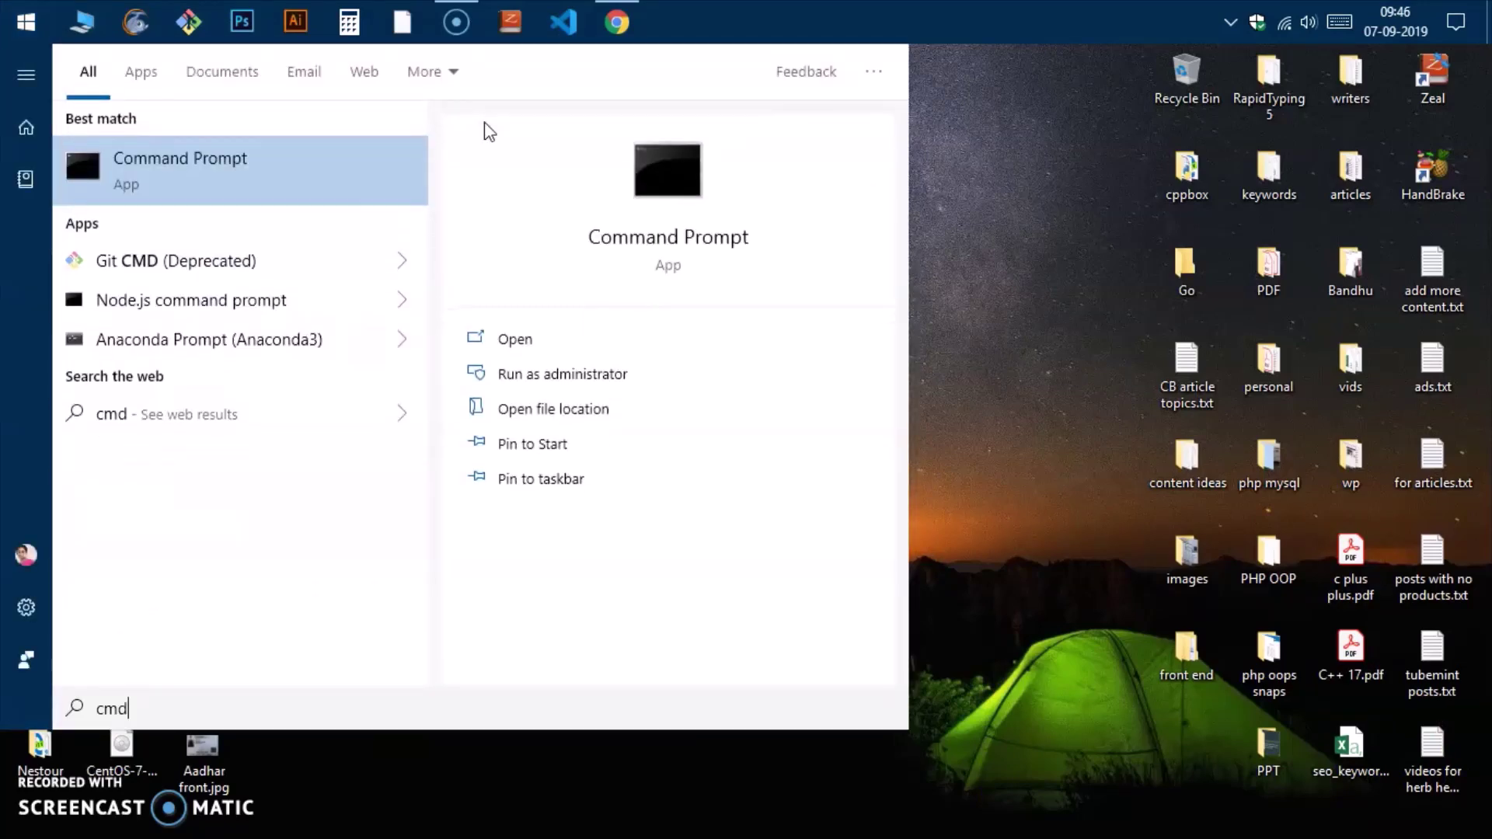
key("Return")
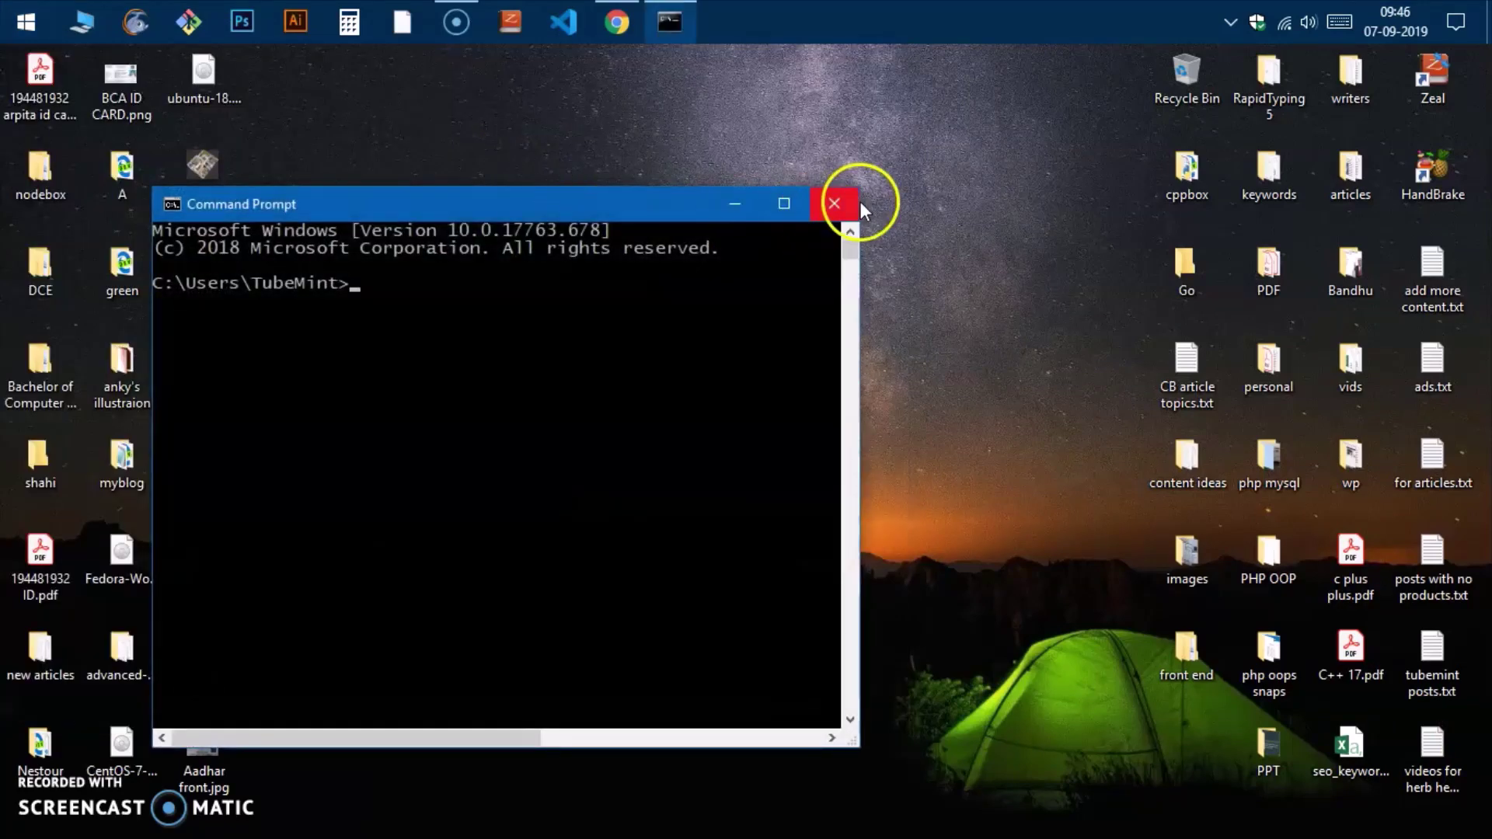